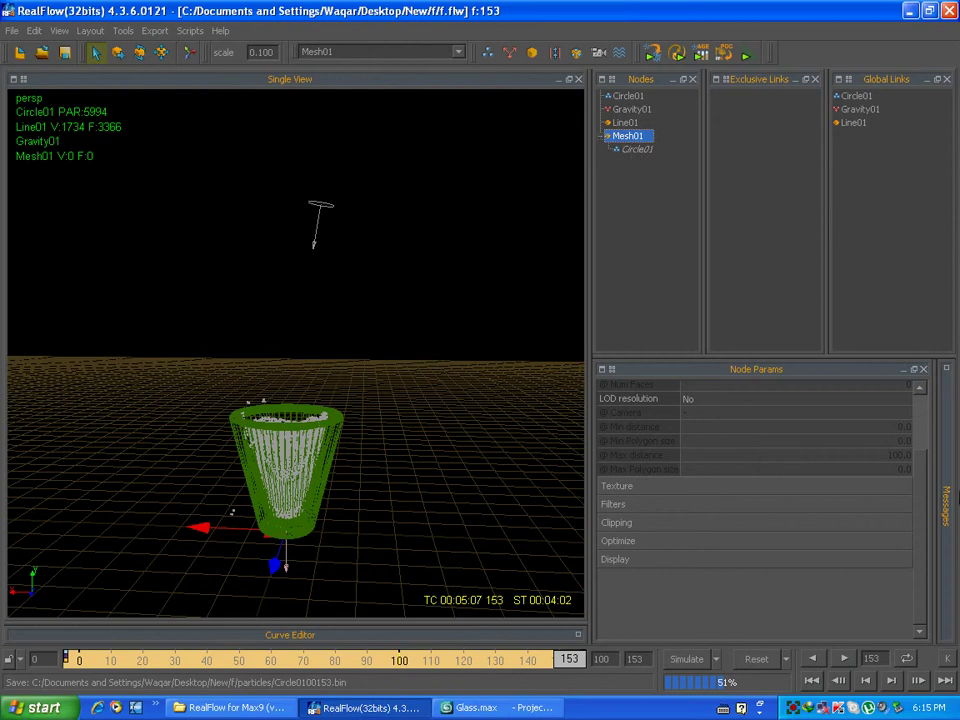
# Review Mesh01's mesh parameters and the field settings of its Circle01 emitter.
pyautogui.moveTo(913, 505); pyautogui.dragTo(917, 439)
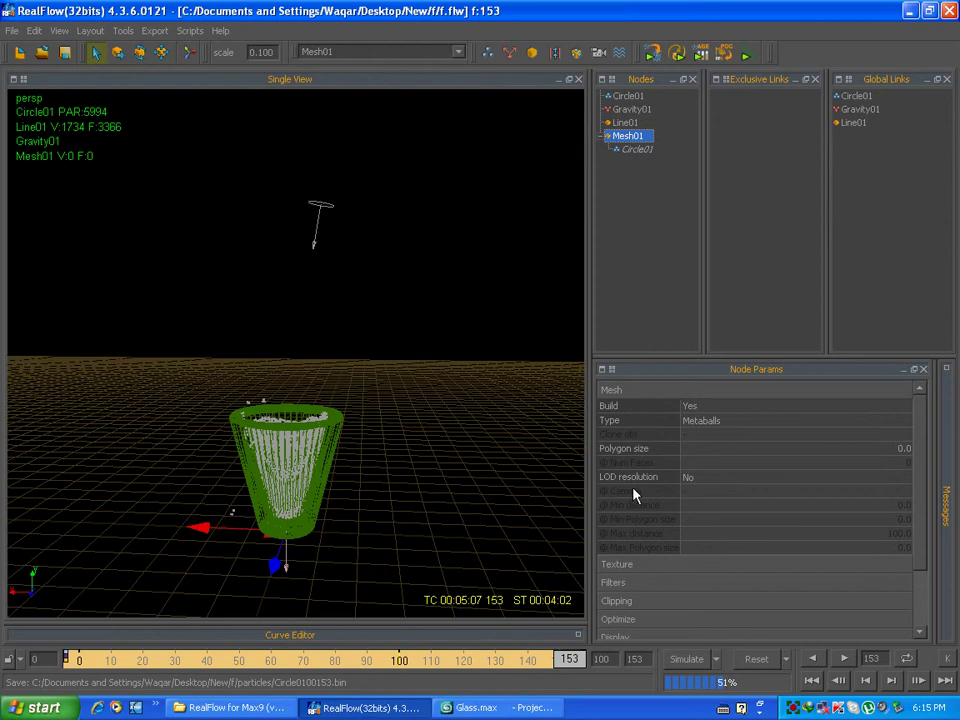
pyautogui.click(637, 149)
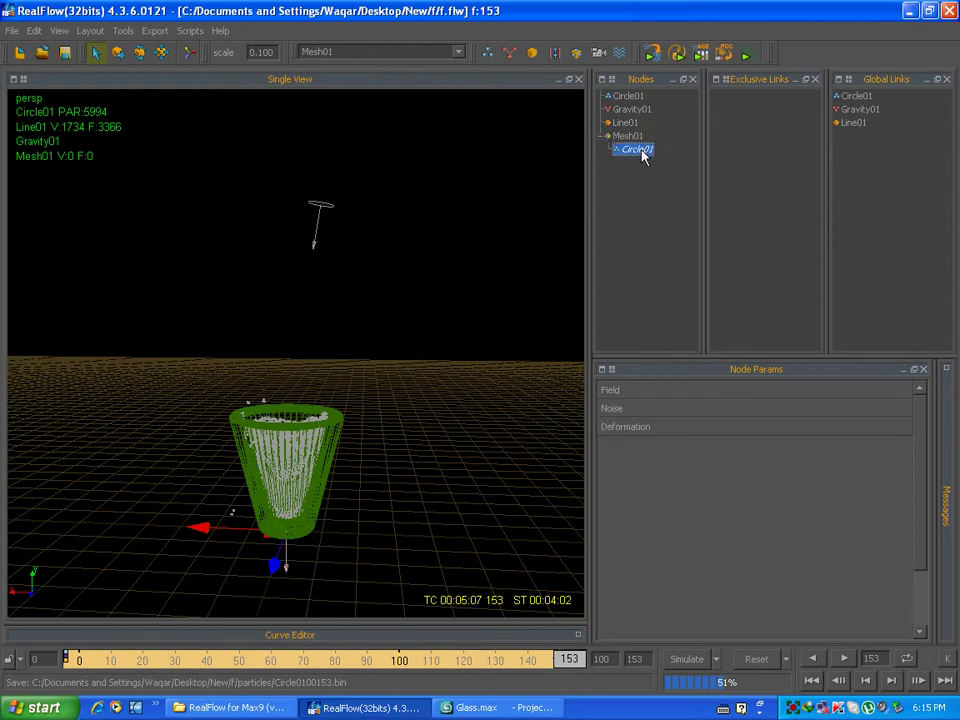
pyautogui.click(616, 392)
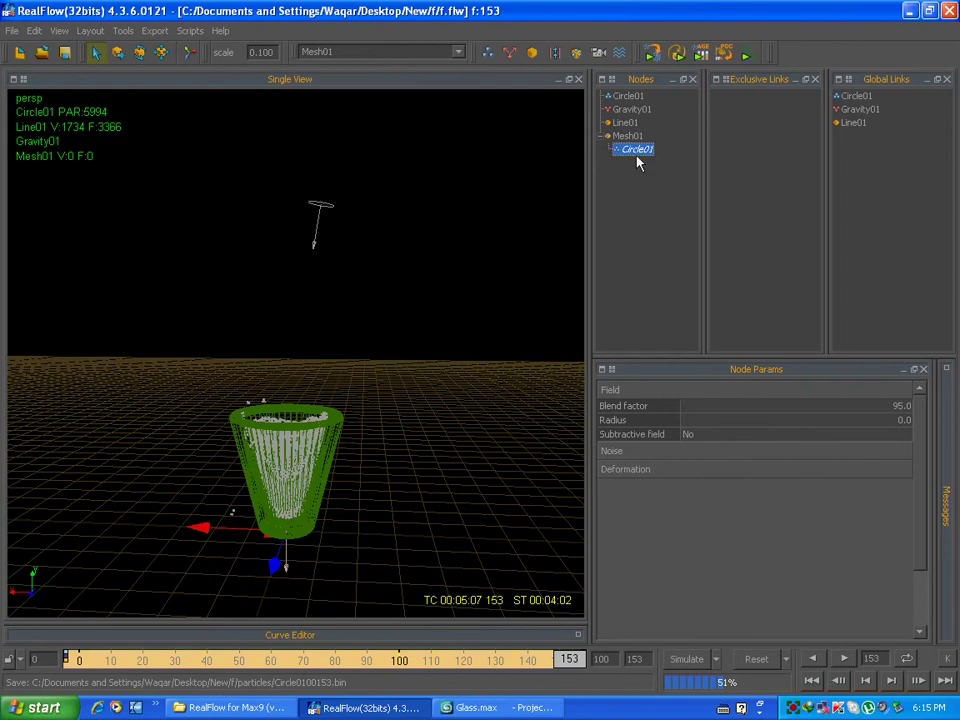
pyautogui.click(605, 137)
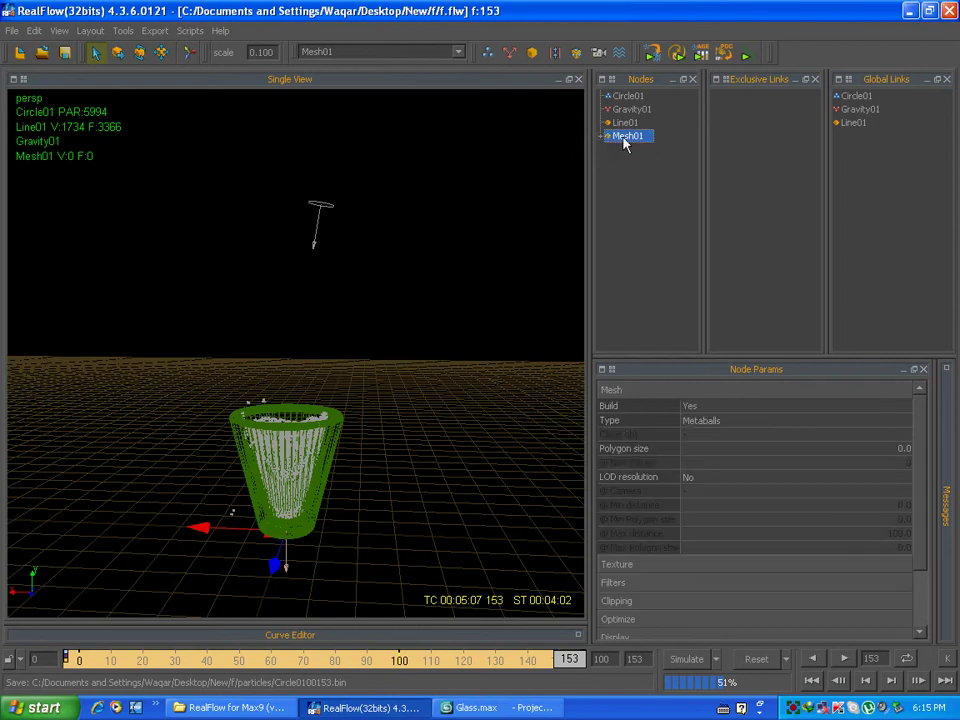
# Return to frame 0, build Mesh01 through frame 153, and save the project.
pyautogui.click(812, 681)
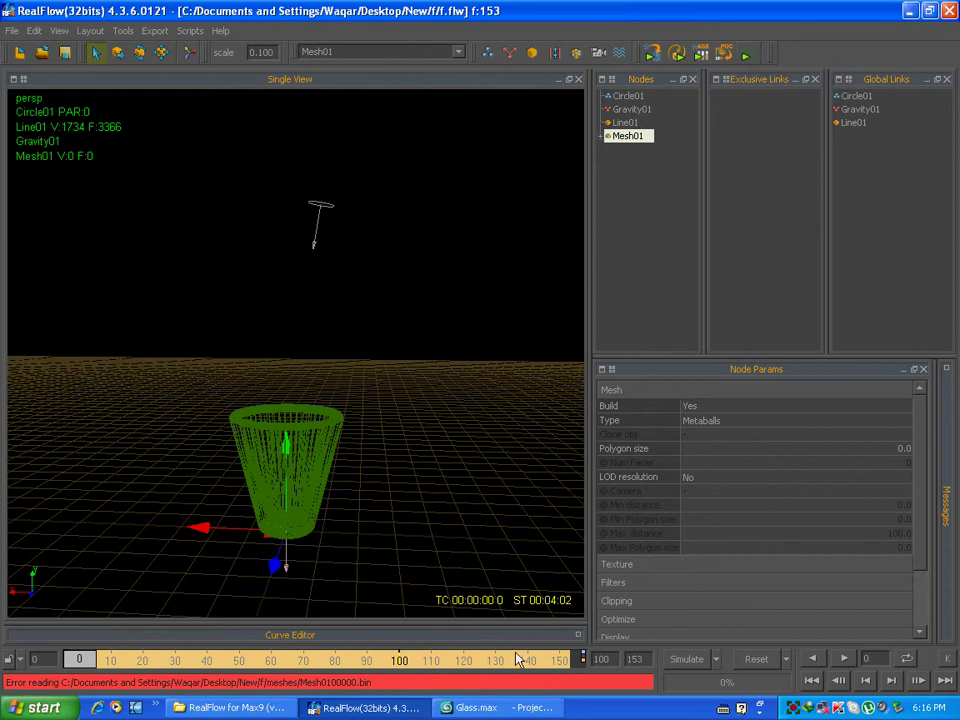
pyautogui.click(746, 58)
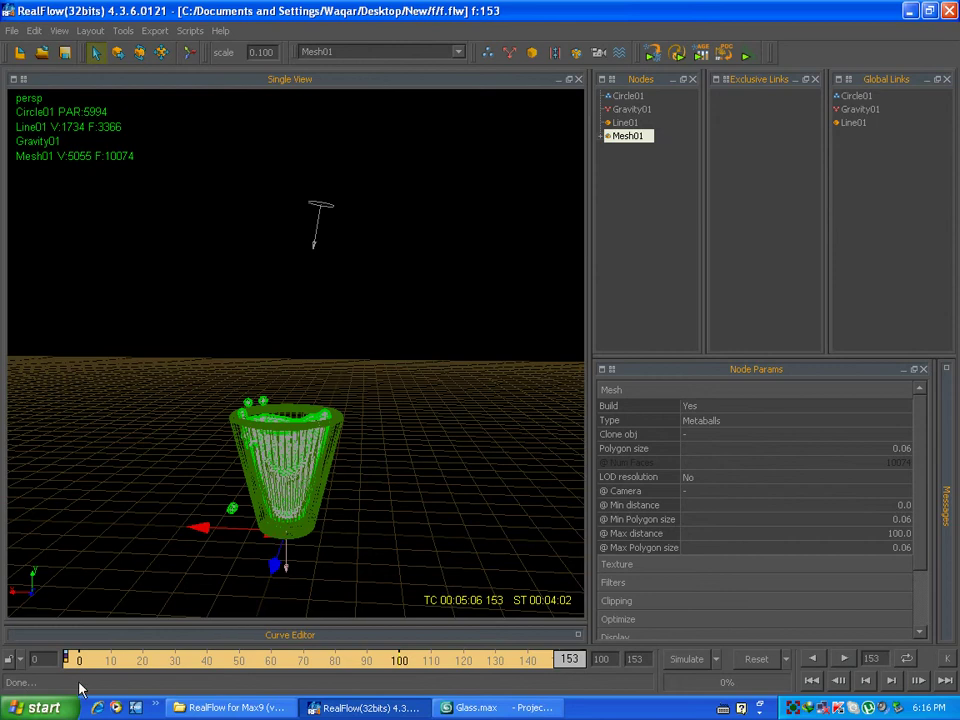
pyautogui.click(15, 29)
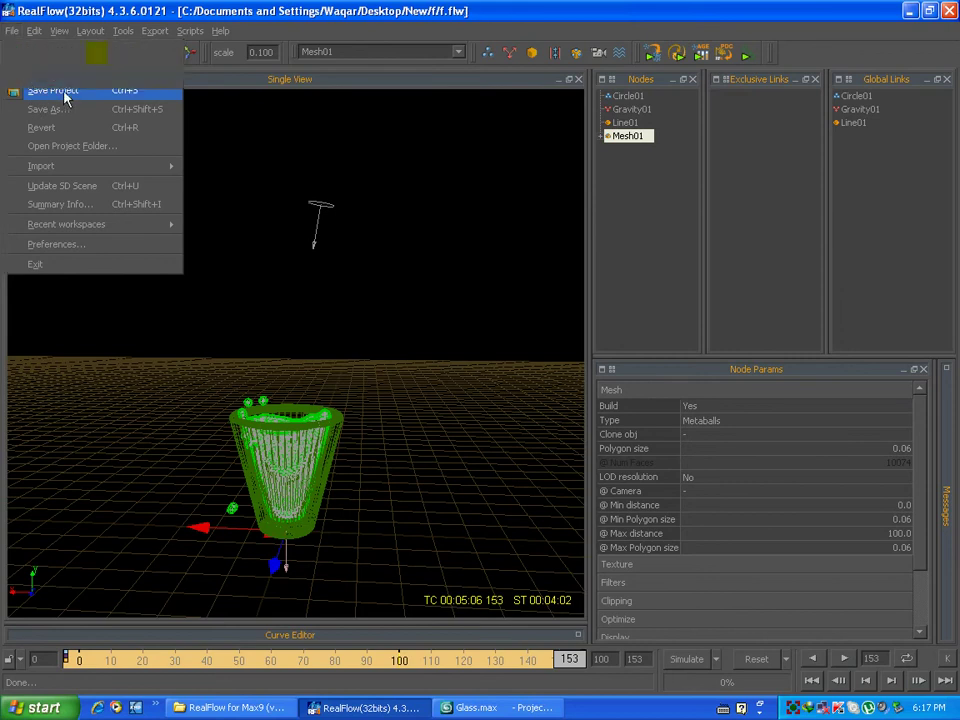
pyautogui.click(64, 91)
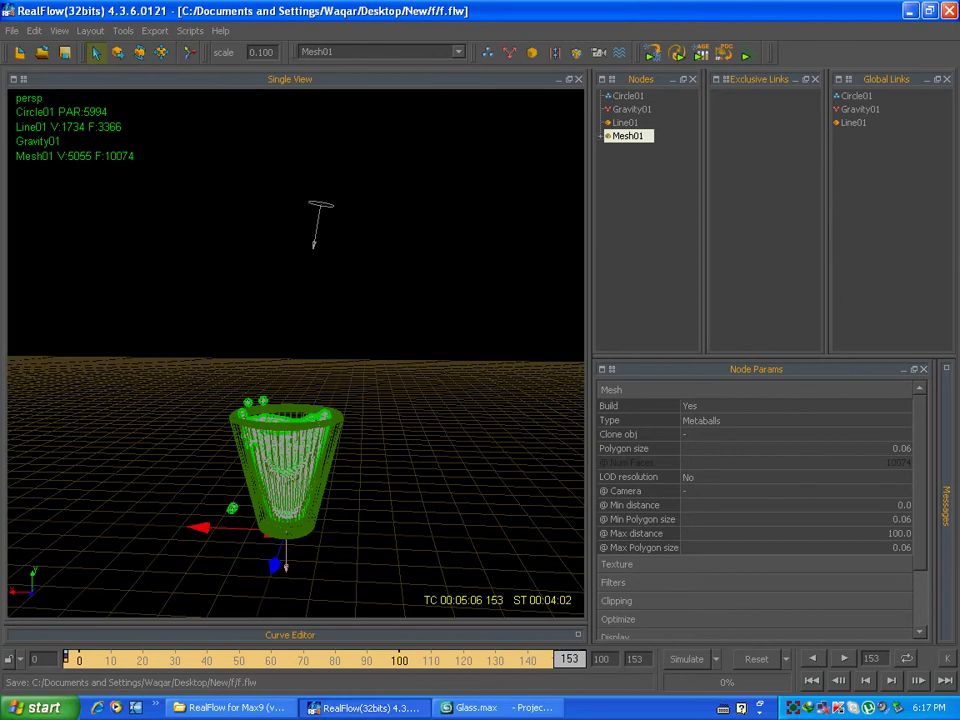
# Switch to the Glass.max scene in 3ds Max and show the whole glass in the perspective view.
pyautogui.click(385, 709)
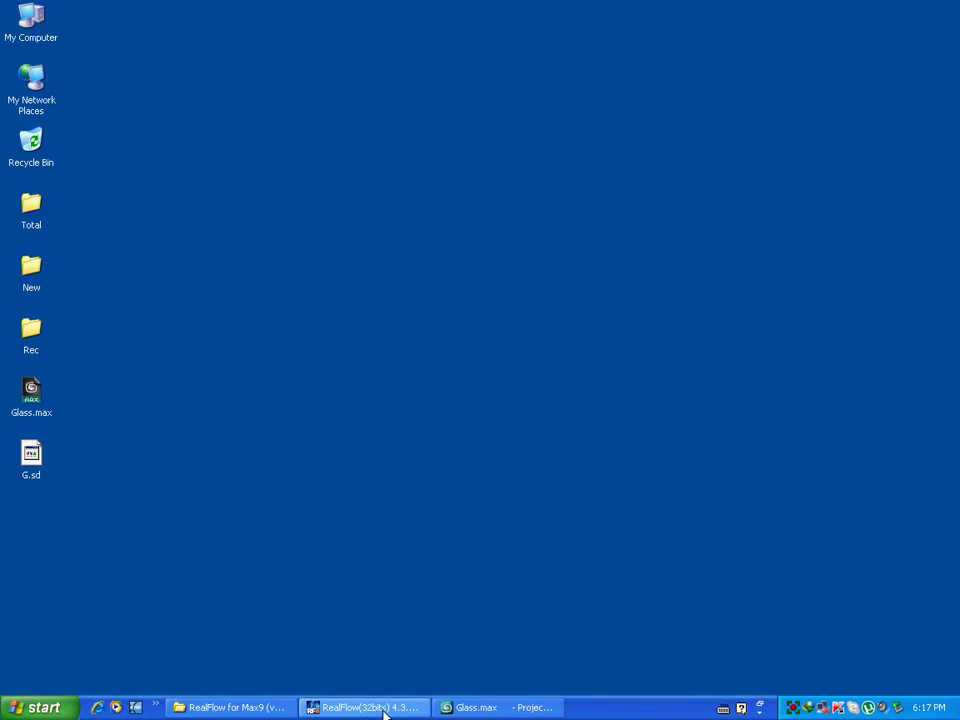
pyautogui.click(493, 710)
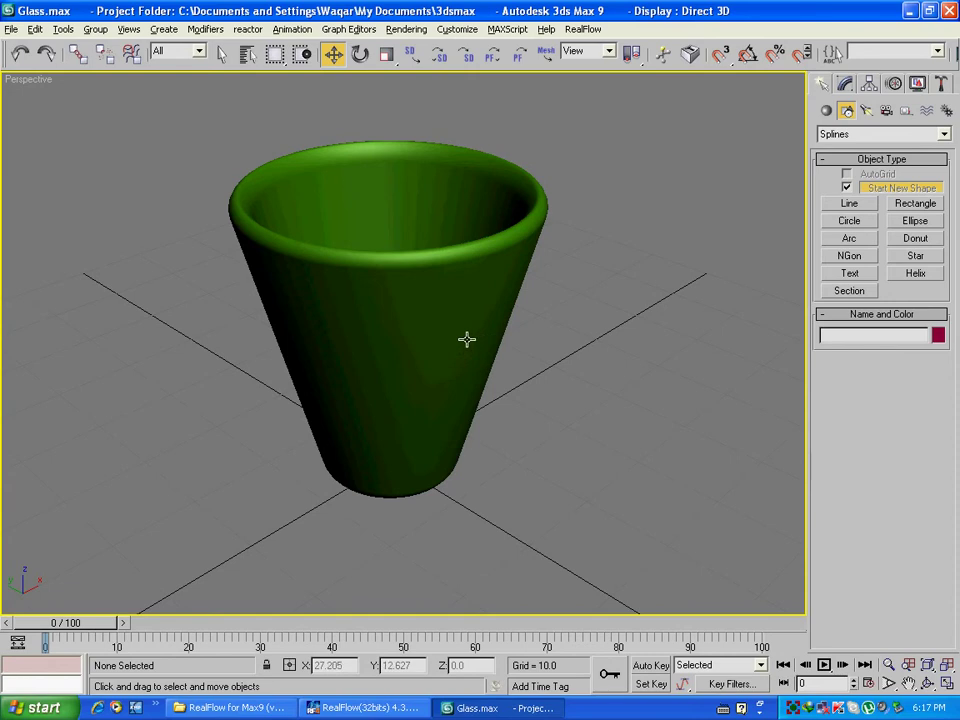
pyautogui.keyDown('alt'); pyautogui.moveTo(467, 339); pyautogui.dragTo(447, 364, button='middle'); pyautogui.keyUp('alt')
pyautogui.scroll(1, 450, 350)
pyautogui.scroll(-8, 452, 343)
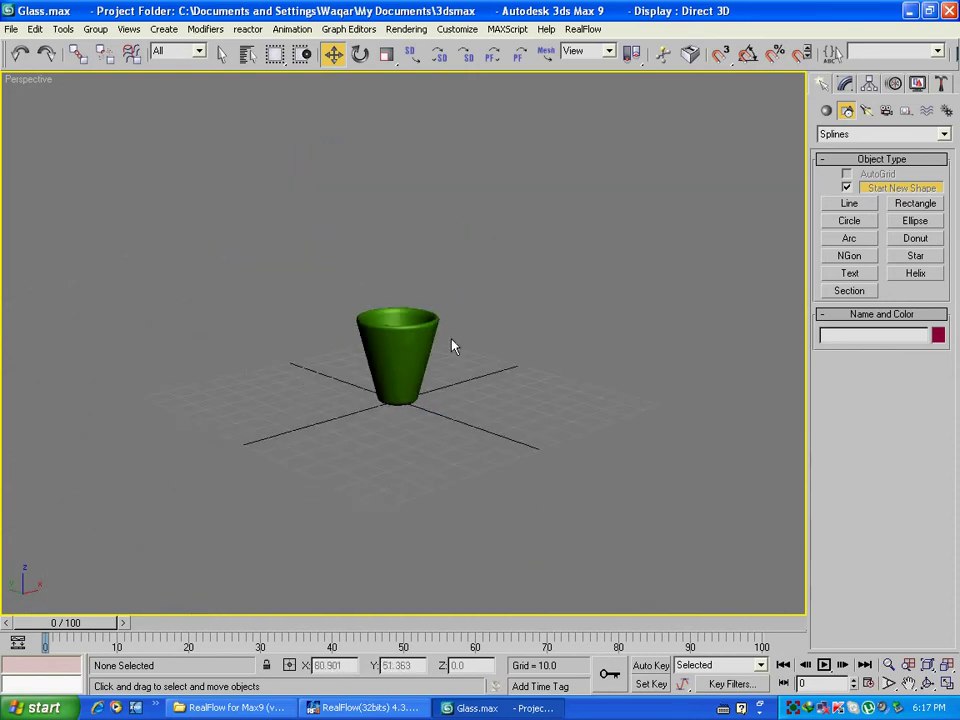
pyautogui.scroll(3, 452, 345)
pyautogui.scroll(-2, 452, 345)
pyautogui.scroll(2, 515, 420)
pyautogui.scroll(2, 515, 419)
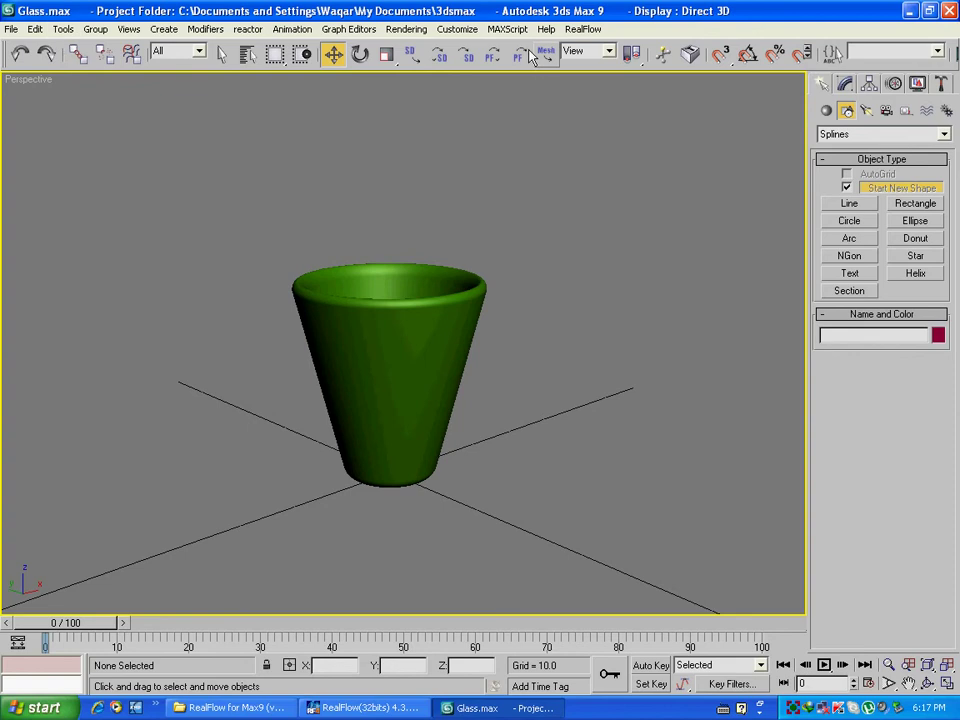
# Create a RealFlow BIN mesh object from Mesh0100000.bin in the meshes folder of project New/f on the Desktop.
pyautogui.click(589, 31)
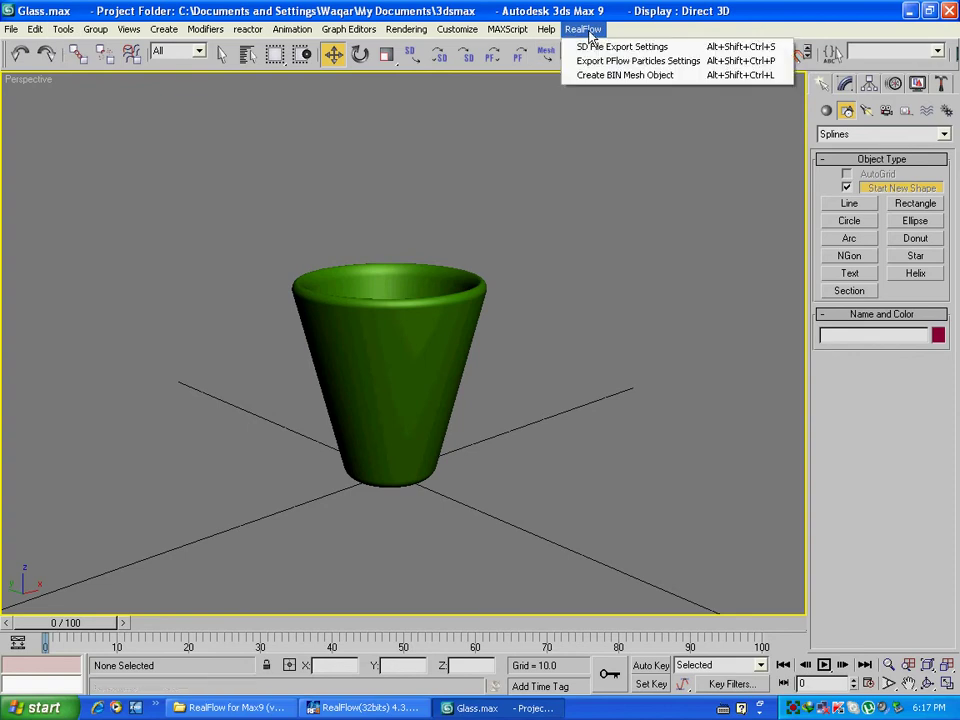
pyautogui.click(623, 85)
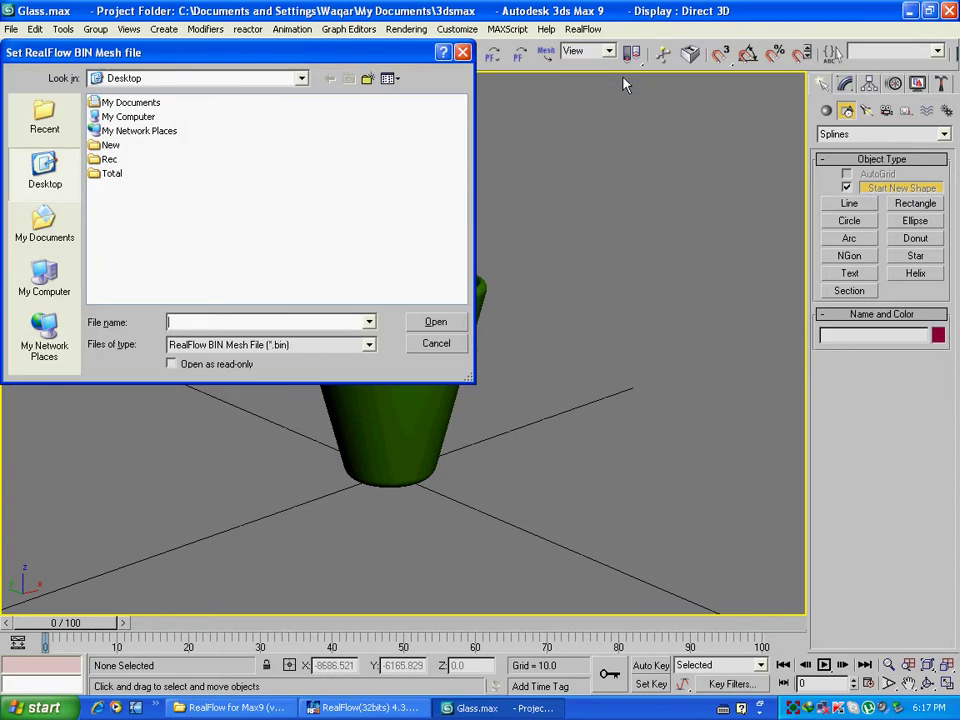
pyautogui.moveTo(242, 58); pyautogui.dragTo(296, 110)
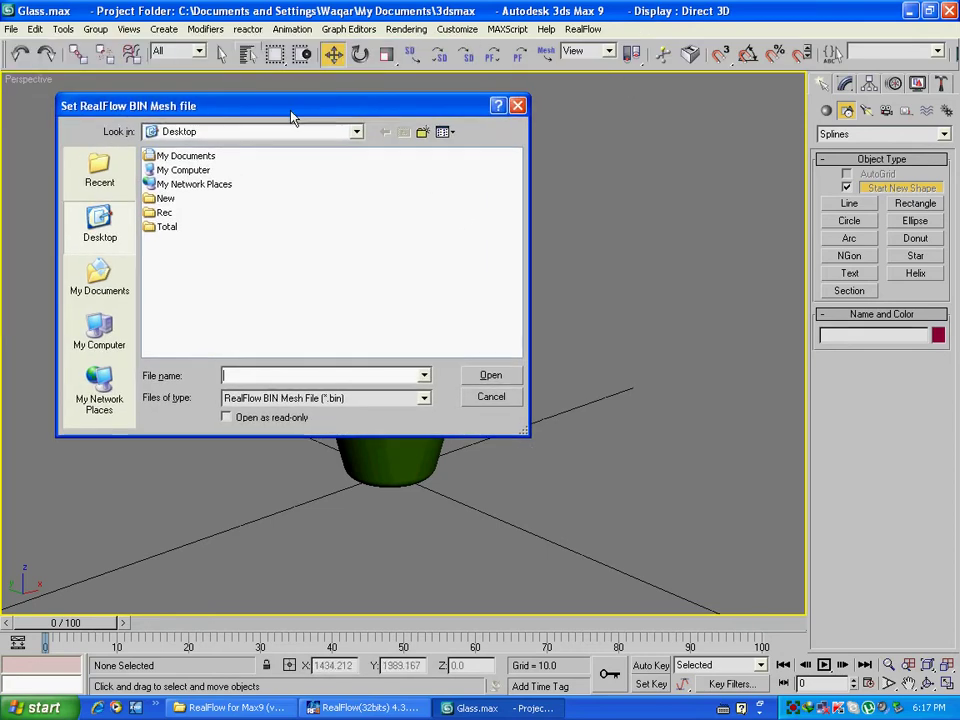
pyautogui.doubleClick(165, 199)
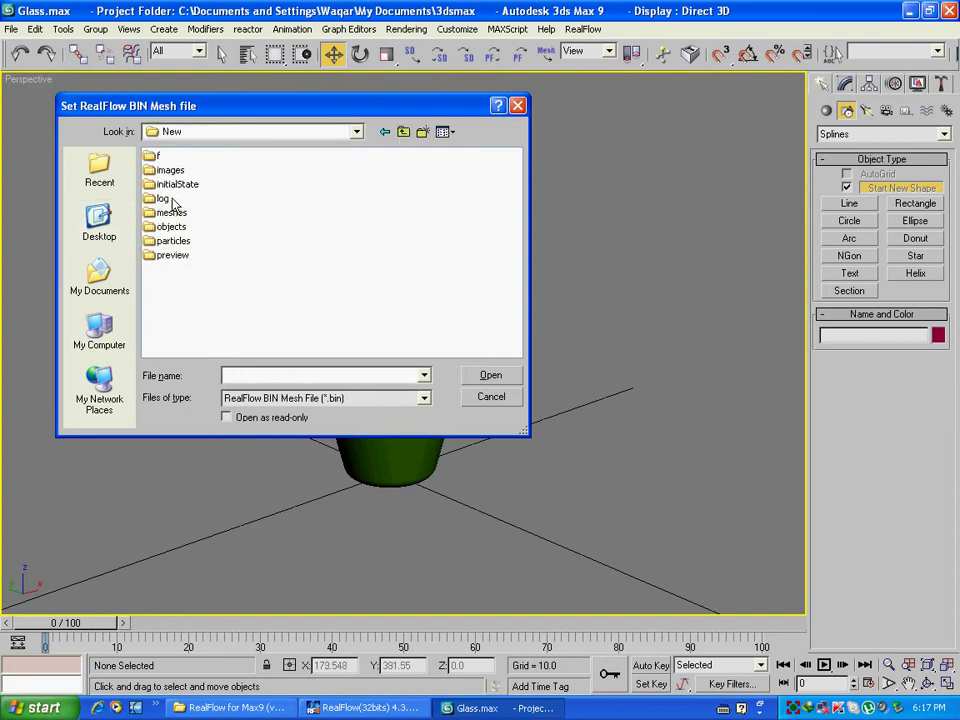
pyautogui.doubleClick(151, 156)
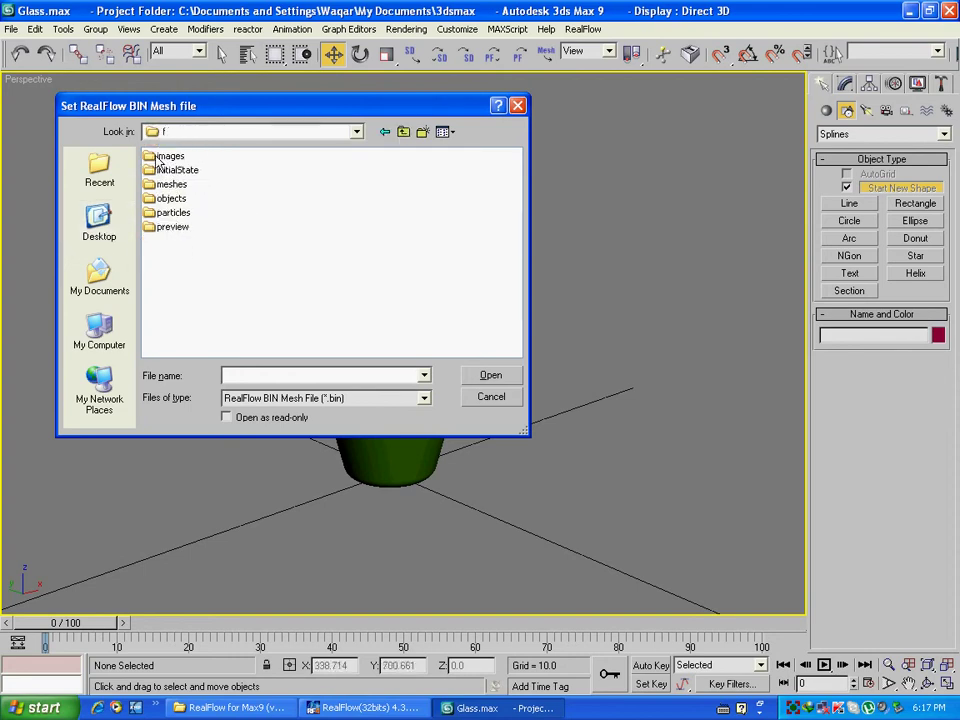
pyautogui.click(172, 186)
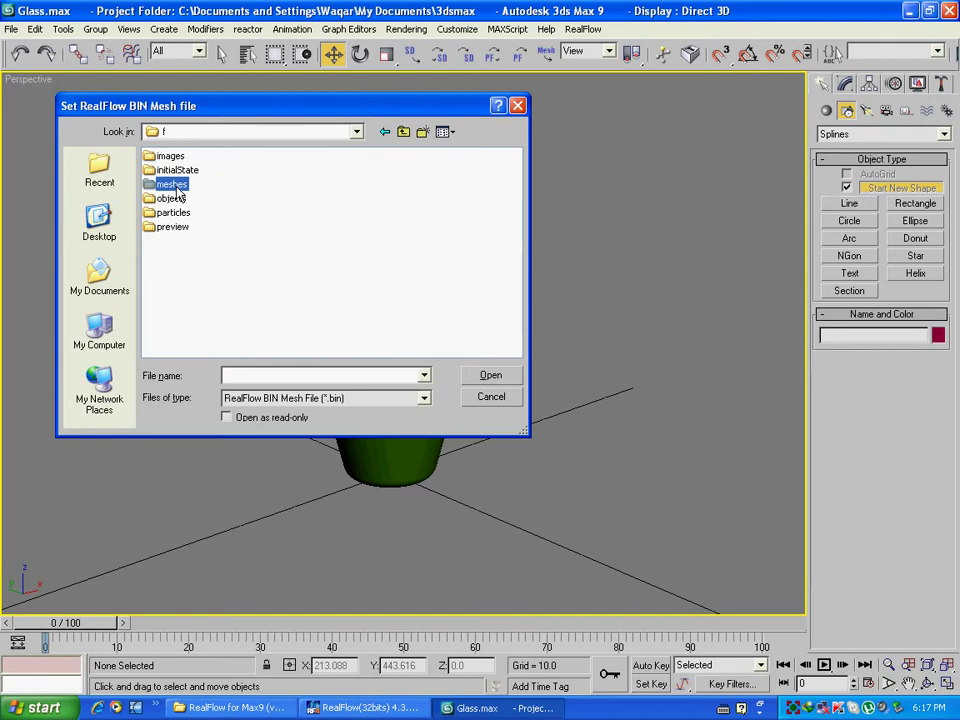
pyautogui.doubleClick(174, 188)
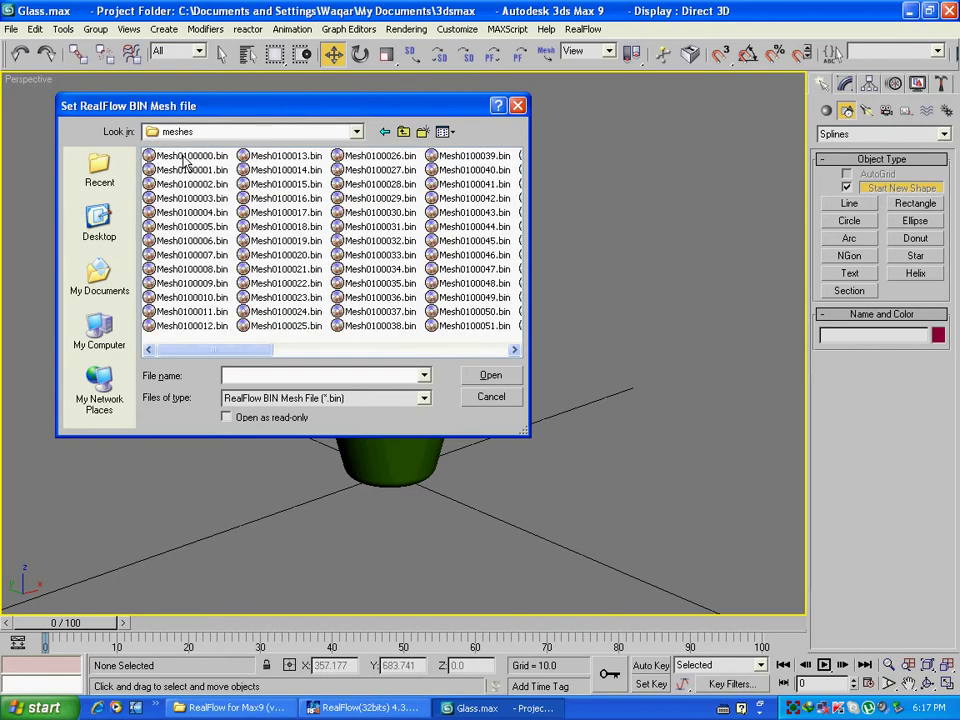
pyautogui.click(185, 160)
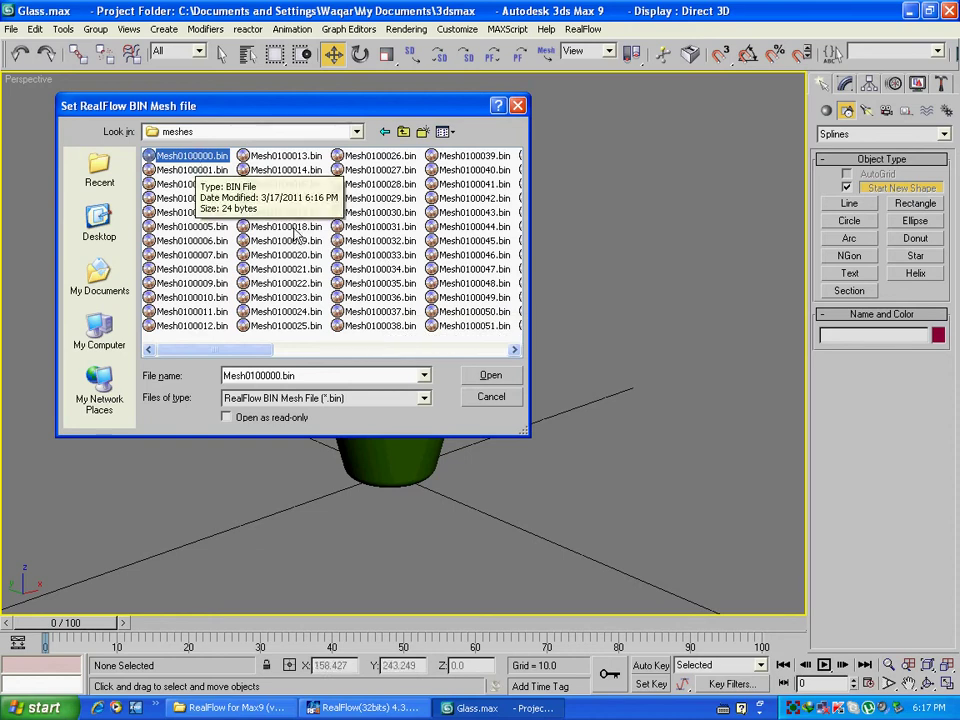
pyautogui.click(472, 378)
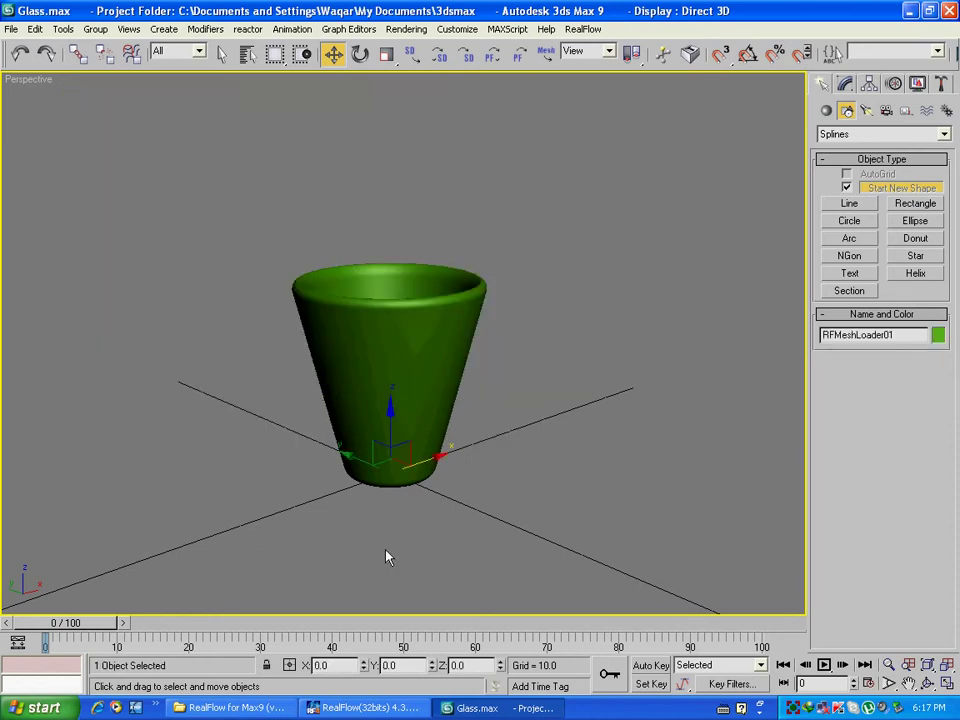
# Preview the imported fluid mesh by scrubbing the animation from frame 0 to 100 and back to 0.
pyautogui.scroll(-4, 523, 435)
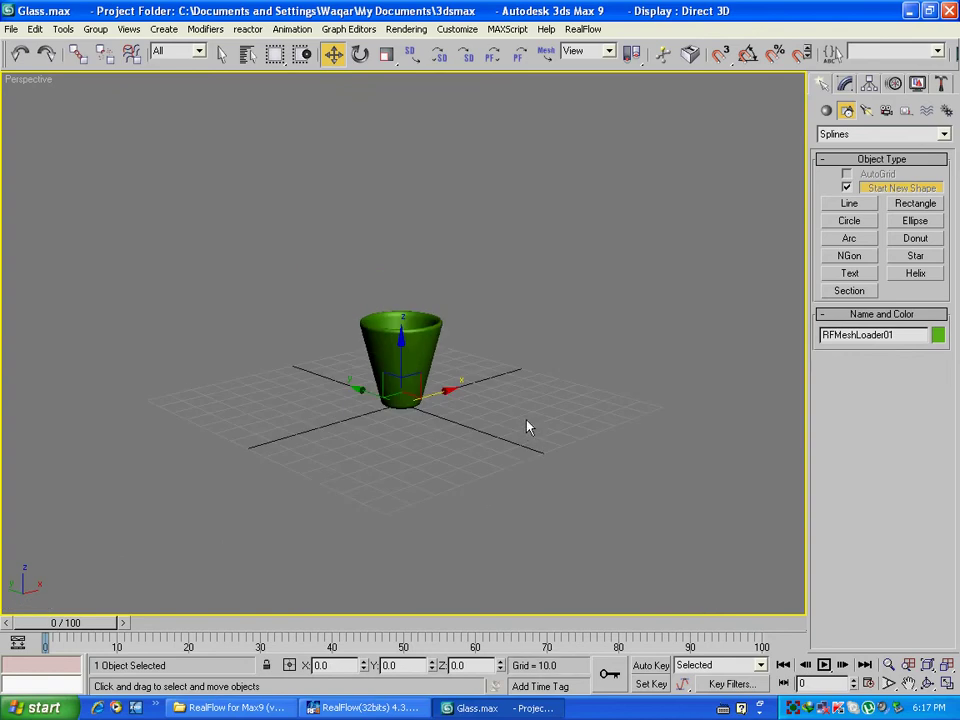
pyautogui.scroll(2, 529, 428)
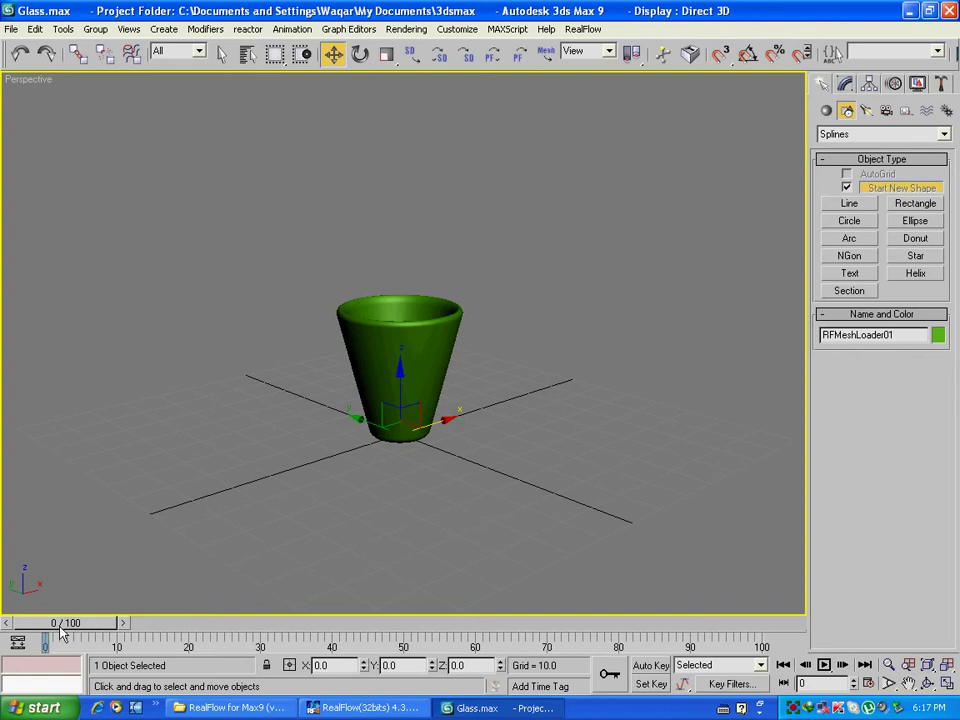
pyautogui.moveTo(57, 624); pyautogui.dragTo(744, 600)
pyautogui.press('w')
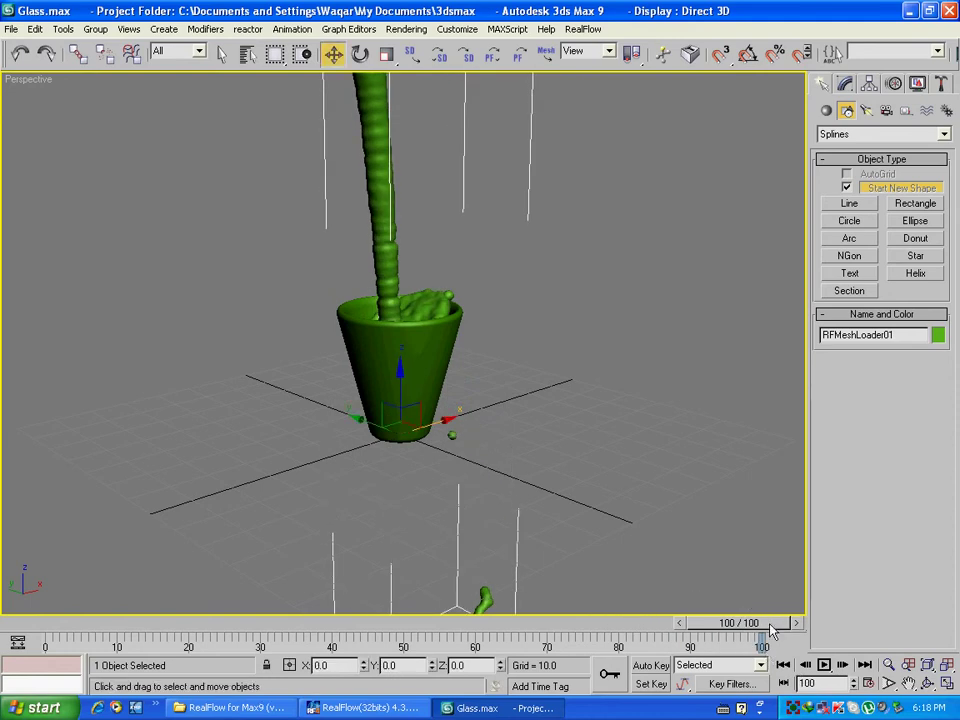
pyautogui.moveTo(773, 624); pyautogui.dragTo(45, 624)
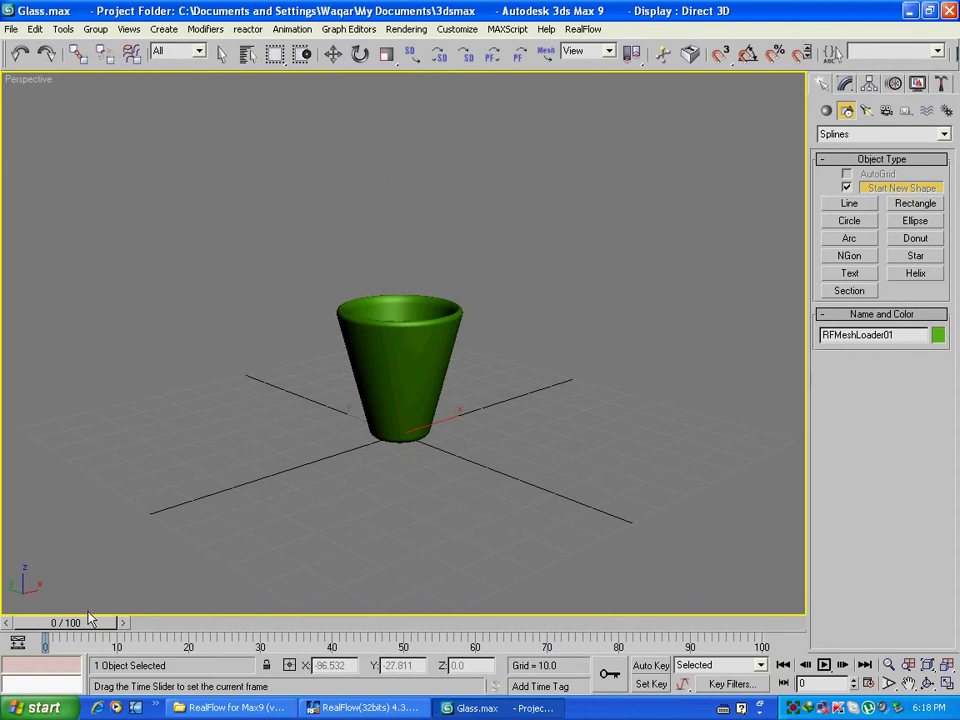
# Set the animation end time to 153 frames in the Time Configuration.
pyautogui.click(873, 685)
pyautogui.moveTo(440, 385); pyautogui.dragTo(372, 385)
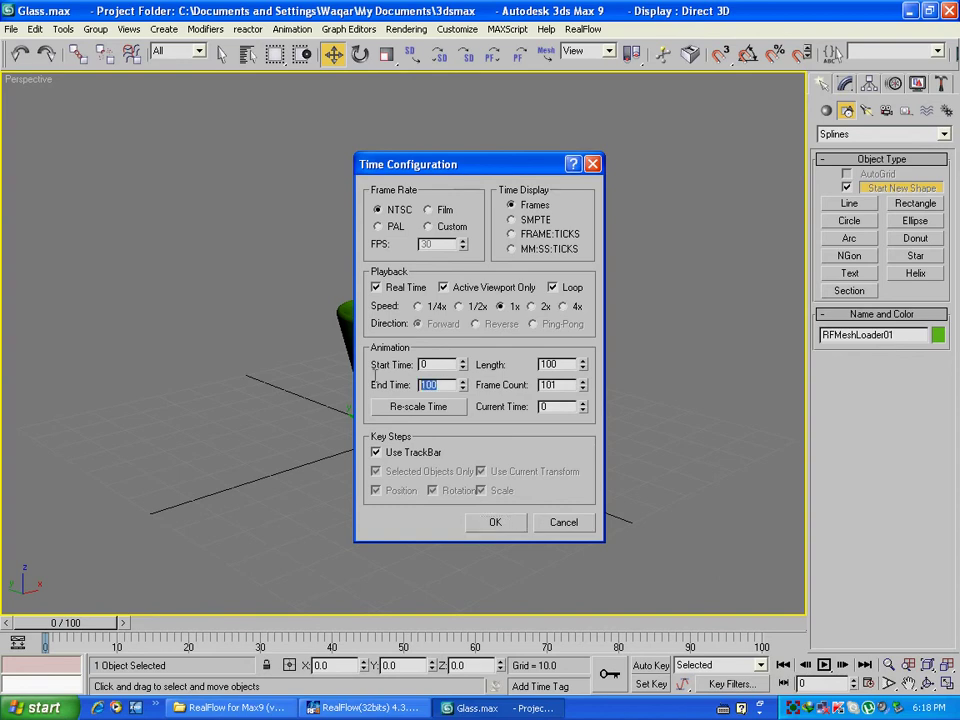
pyautogui.write('153')
pyautogui.click(500, 524)
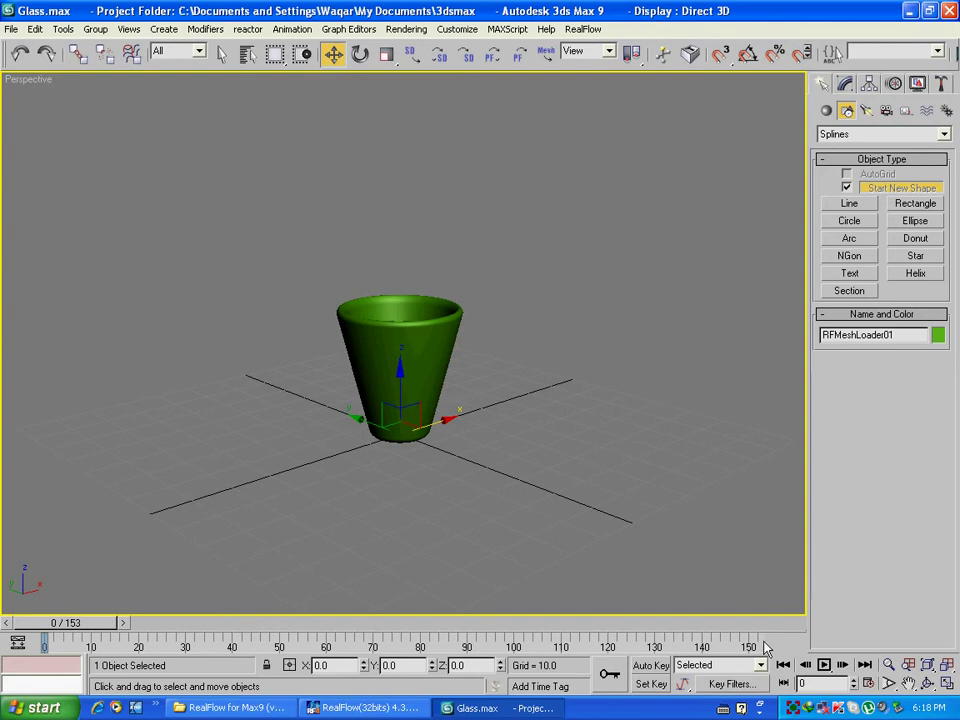
# Set the animation to frame 53 and frame the fluid pouring into the glass closely.
pyautogui.moveTo(85, 623); pyautogui.dragTo(57, 576)
pyautogui.press('w')
pyautogui.moveTo(64, 623); pyautogui.dragTo(311, 563)
pyautogui.press('w')
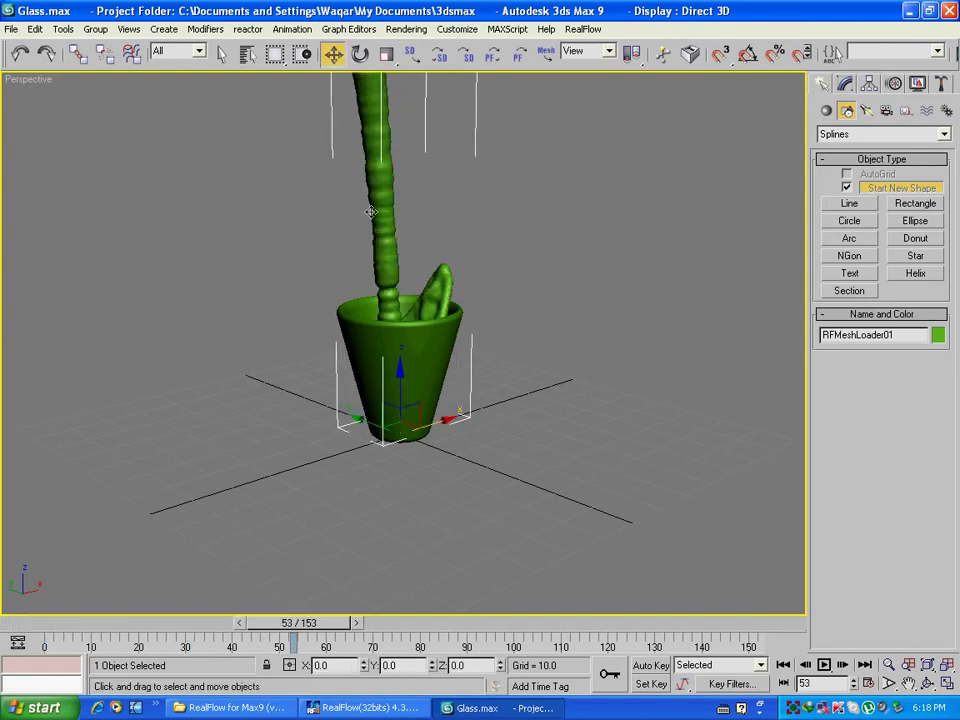
pyautogui.keyDown('alt'); pyautogui.moveTo(390, 268); pyautogui.dragTo(521, 316, button='middle'); pyautogui.keyUp('alt')
pyautogui.scroll(3, 513, 335)
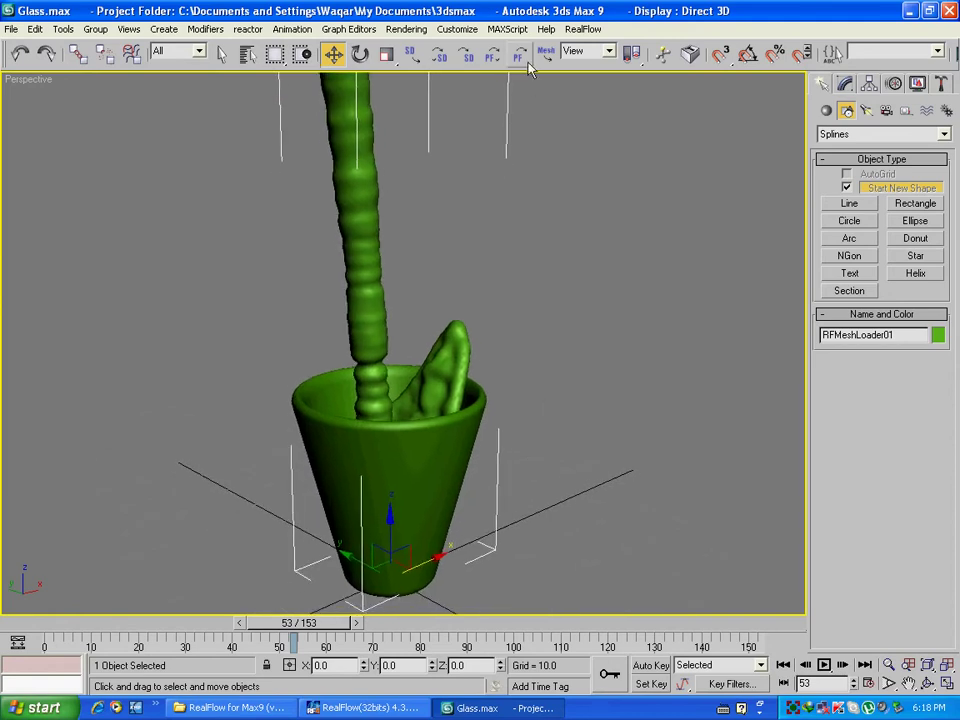
# Assign the mental ray Renderer as the production renderer in the render settings.
pyautogui.click(408, 29)
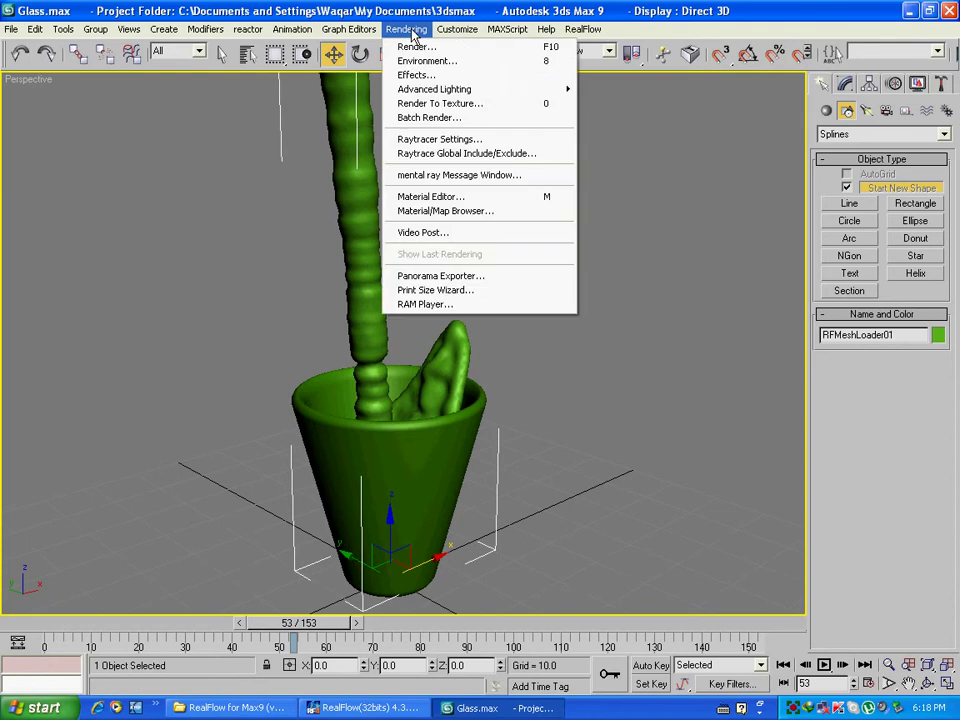
pyautogui.click(416, 47)
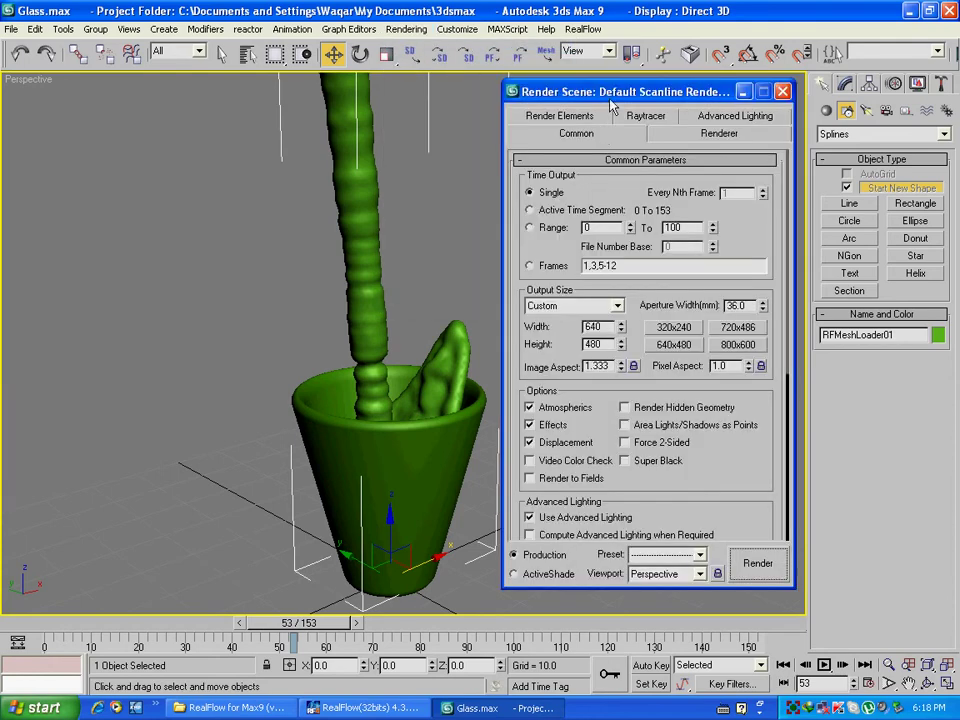
pyautogui.moveTo(612, 93); pyautogui.dragTo(610, 101)
pyautogui.moveTo(715, 508); pyautogui.dragTo(713, 247)
pyautogui.click(725, 474)
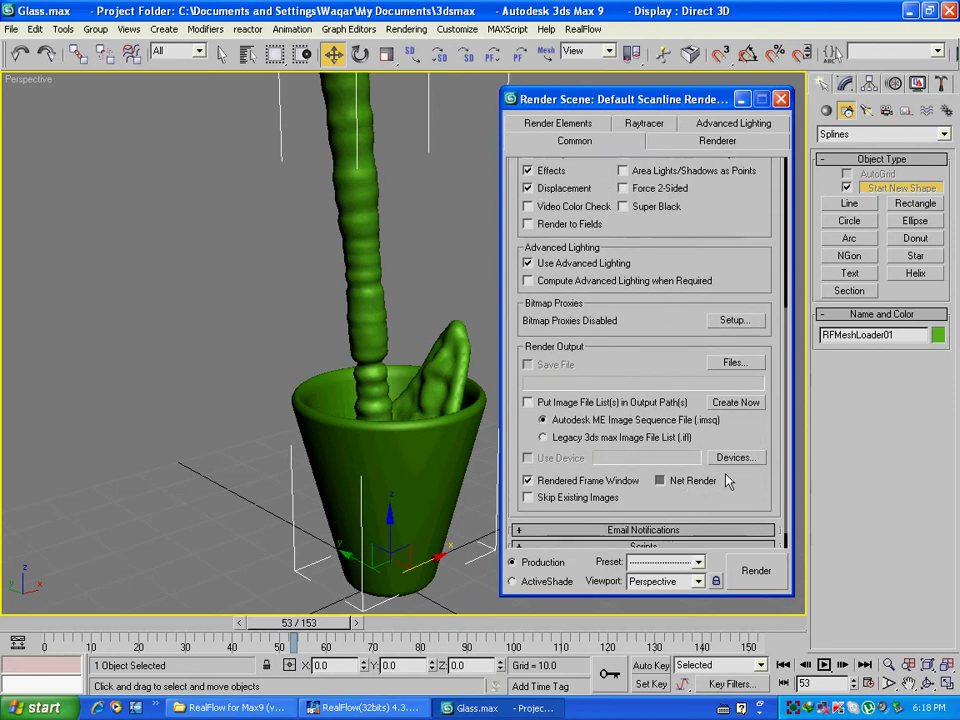
pyautogui.moveTo(632, 495); pyautogui.dragTo(632, 470)
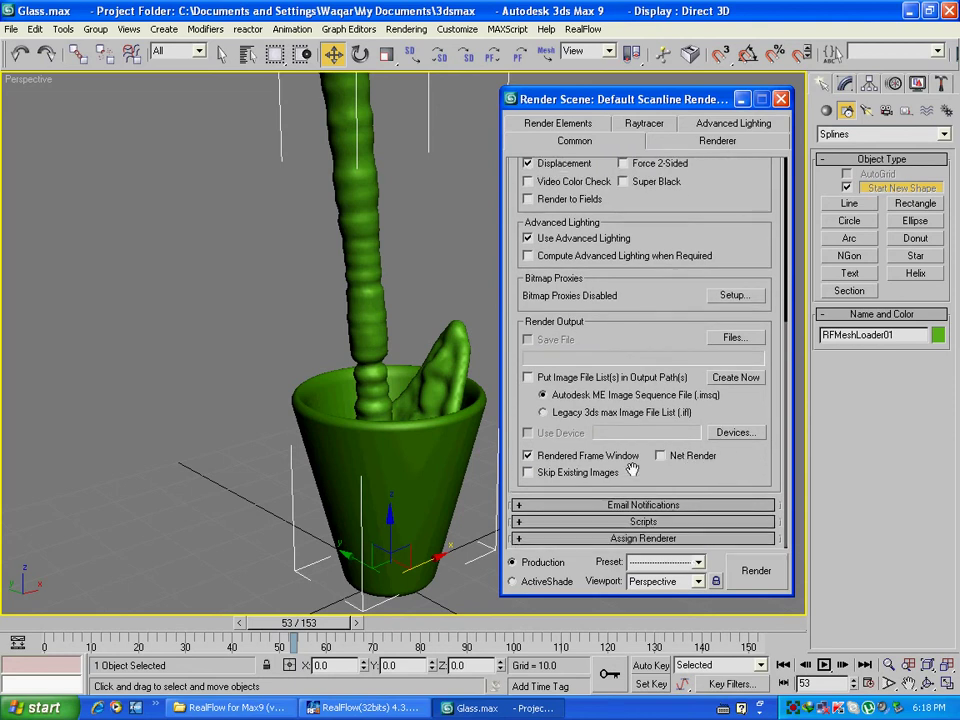
pyautogui.click(659, 540)
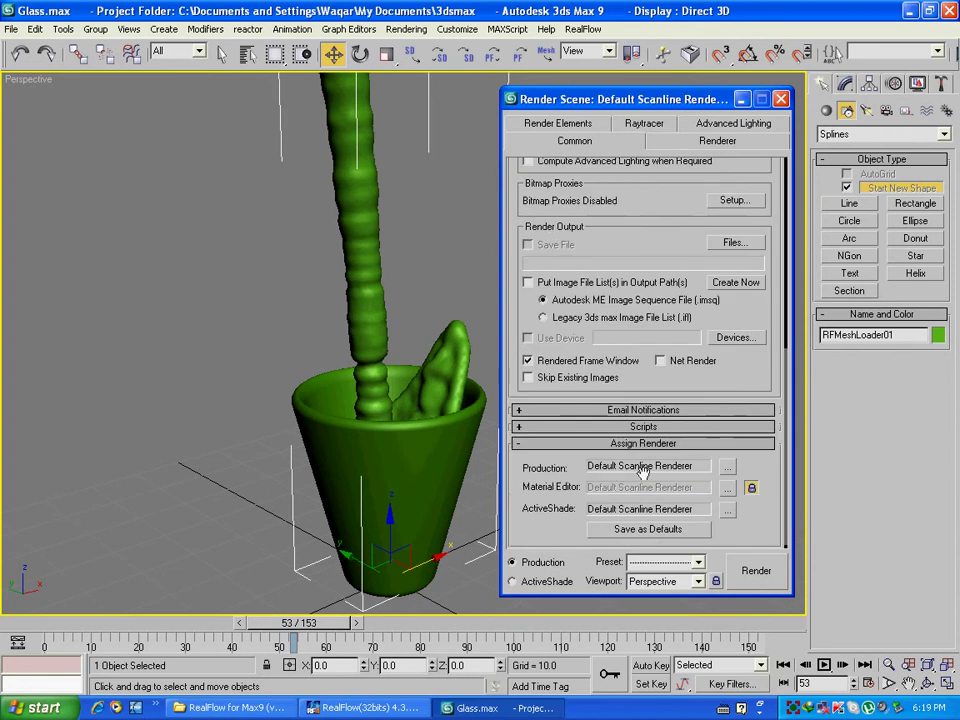
pyautogui.click(729, 478)
pyautogui.click(552, 242)
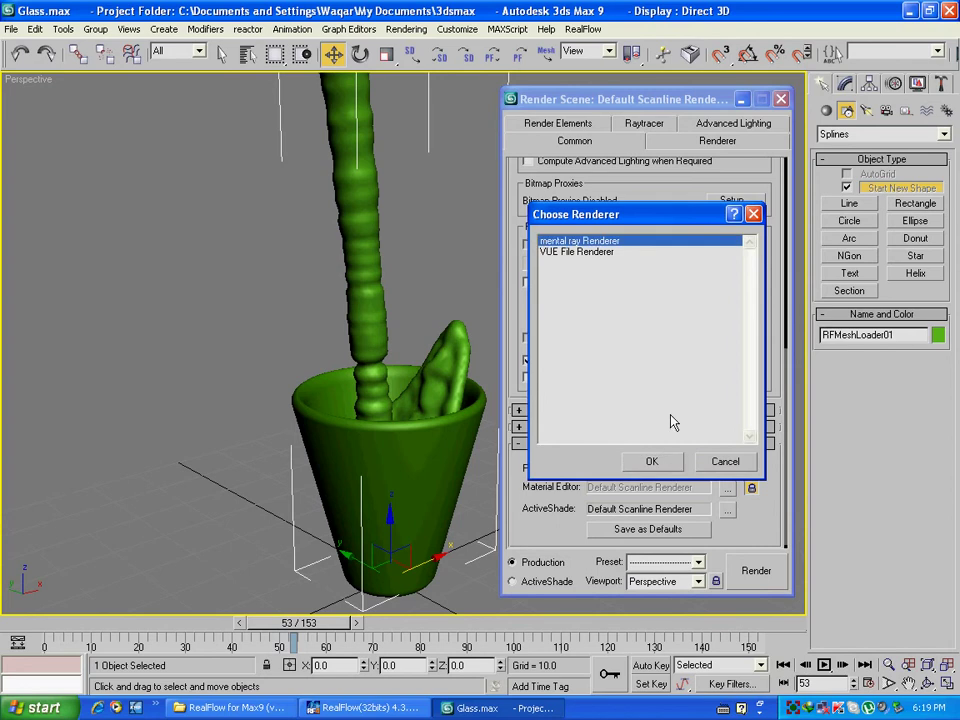
pyautogui.click(656, 463)
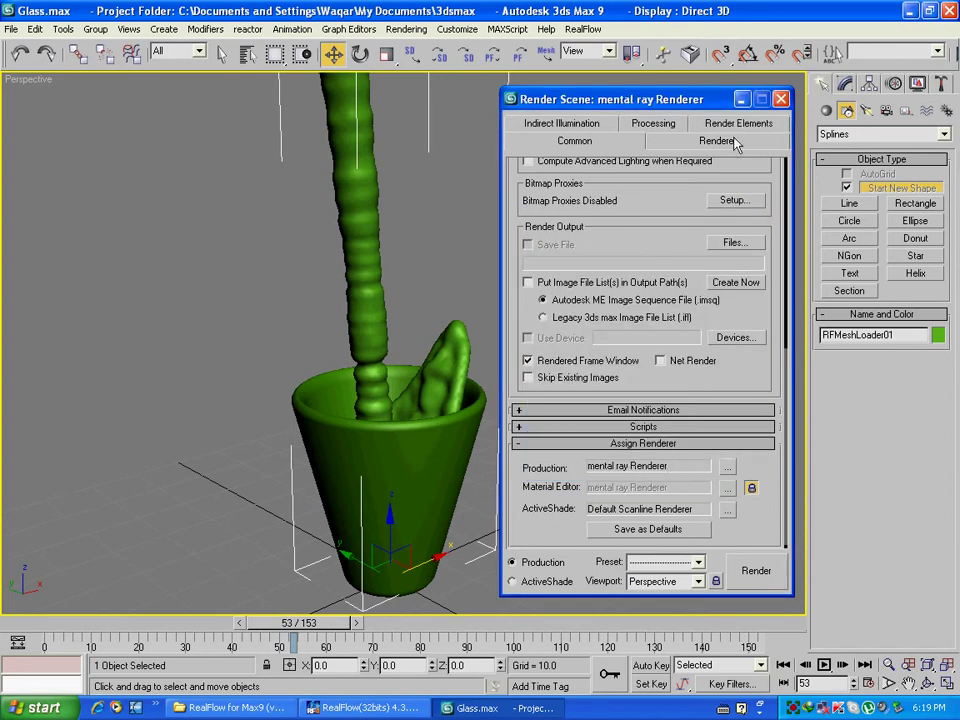
pyautogui.scroll(10, 669, 205)
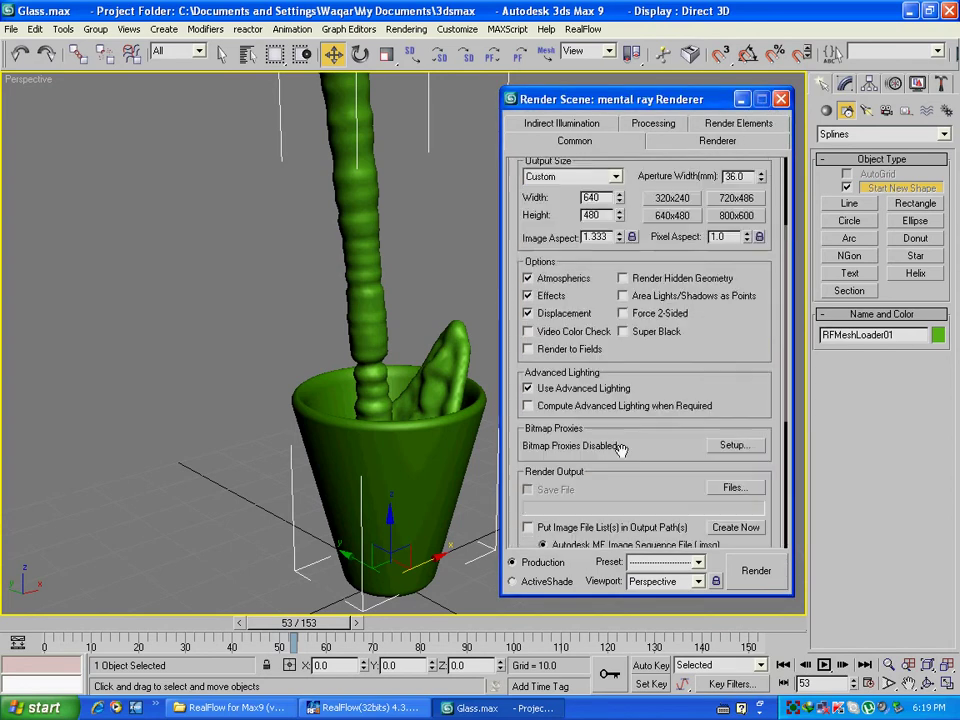
pyautogui.click(781, 101)
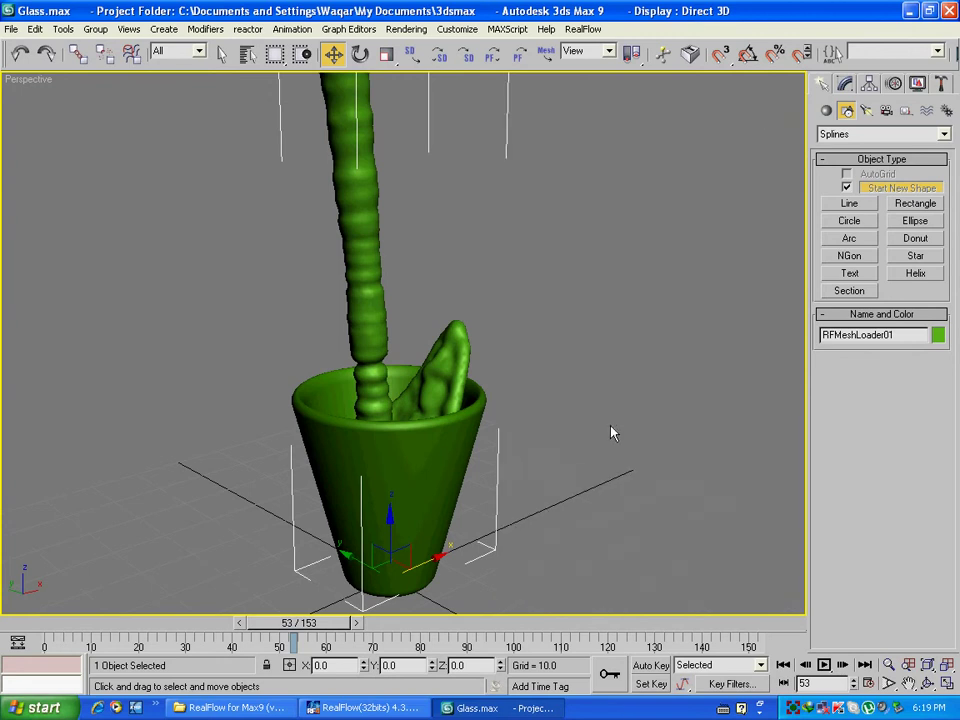
# Change the first material slot to Glass (physics_phen) and assign it to the selected fluid mesh.
pyautogui.press('m')
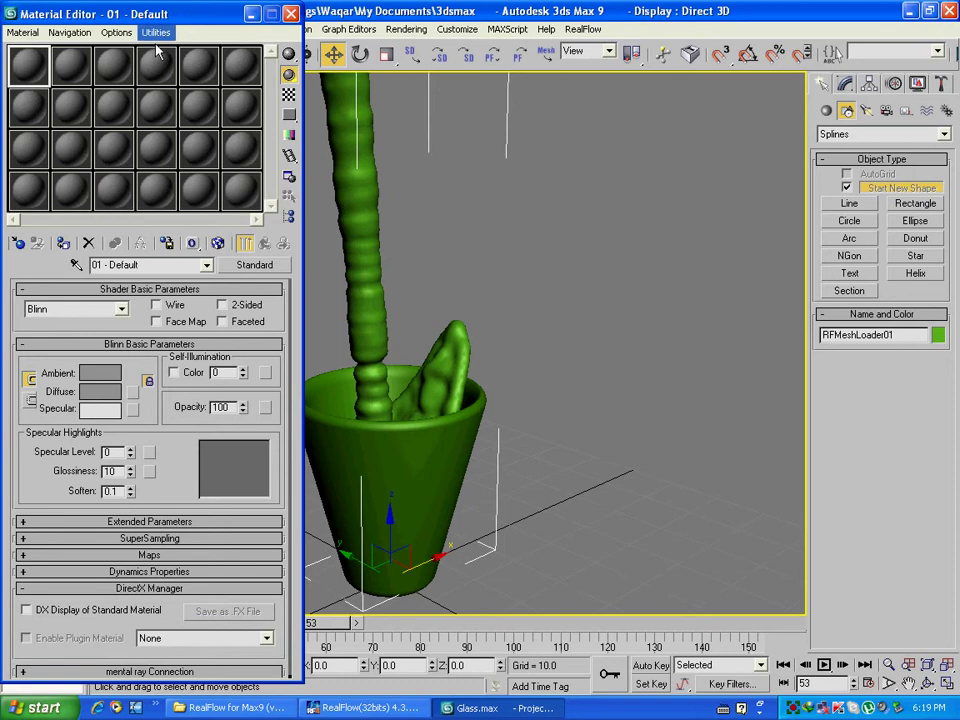
pyautogui.click(257, 267)
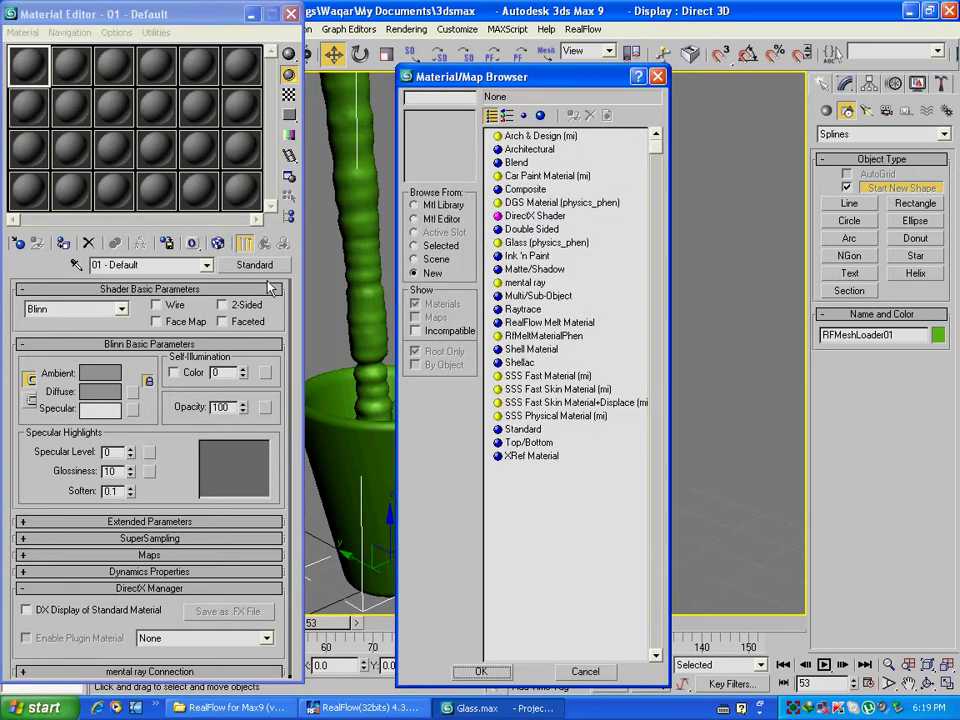
pyautogui.click(545, 243)
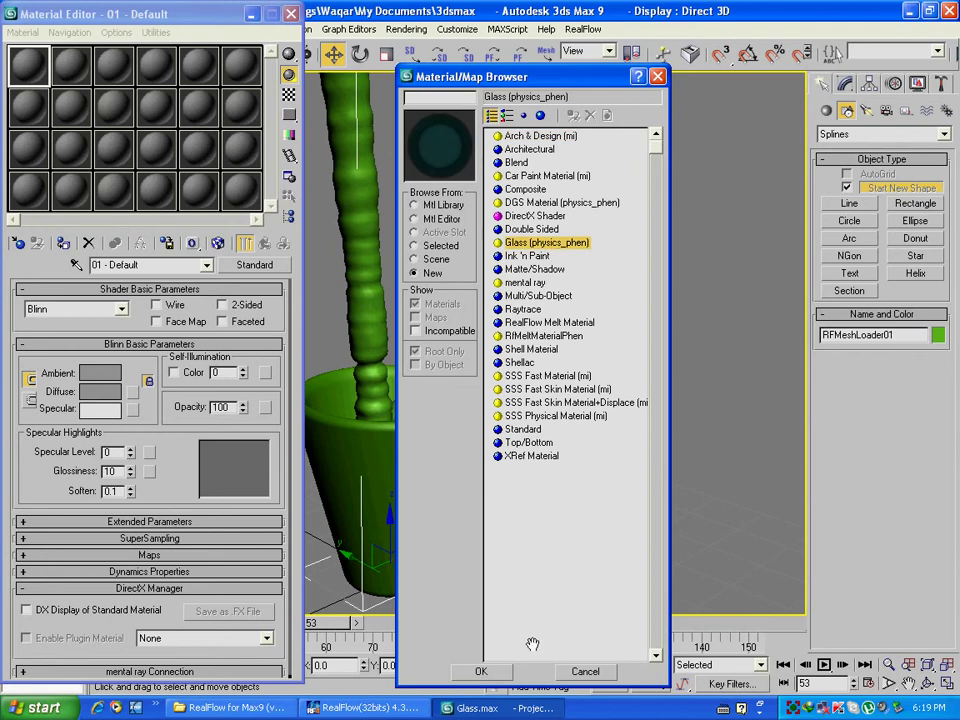
pyautogui.click(481, 671)
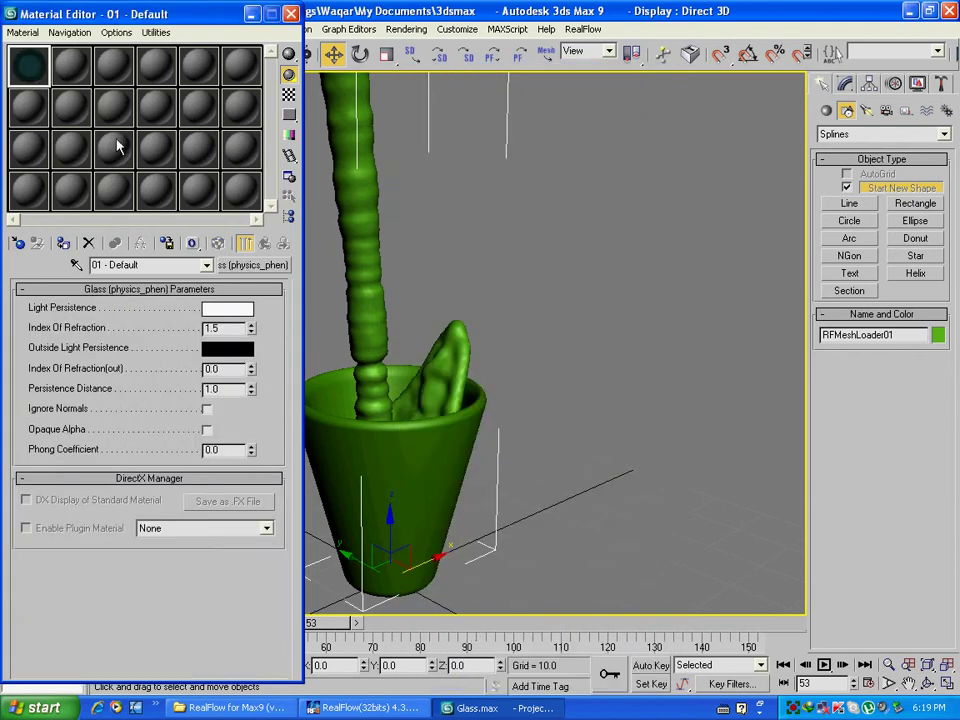
pyautogui.click(63, 245)
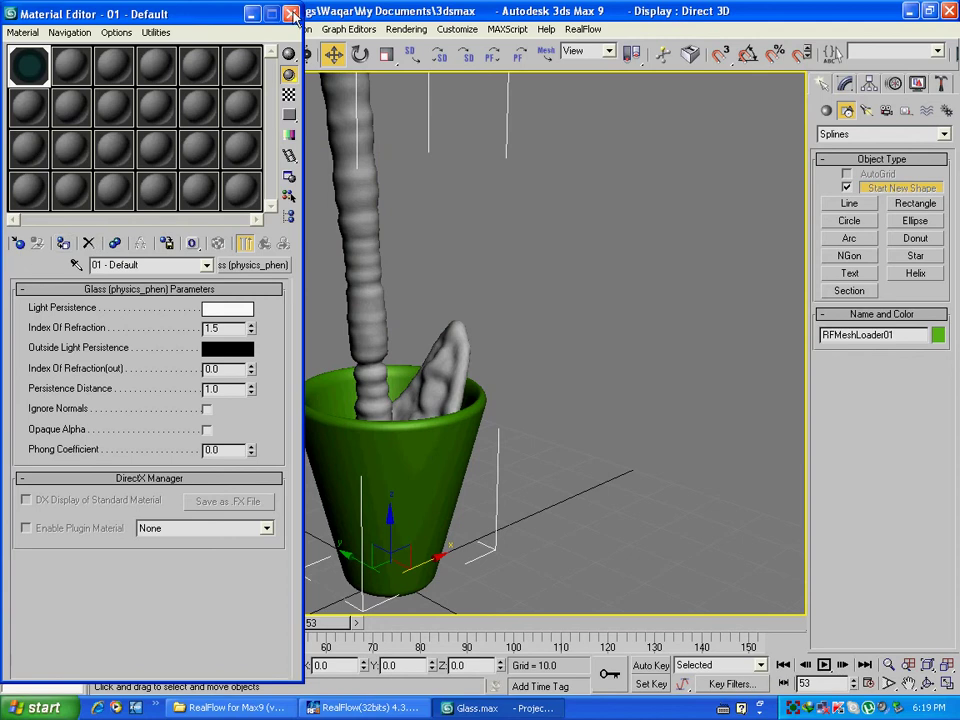
# Assign the same Glass (physics_phen) material to the drinking glass and clear the selection.
pyautogui.click(352, 438)
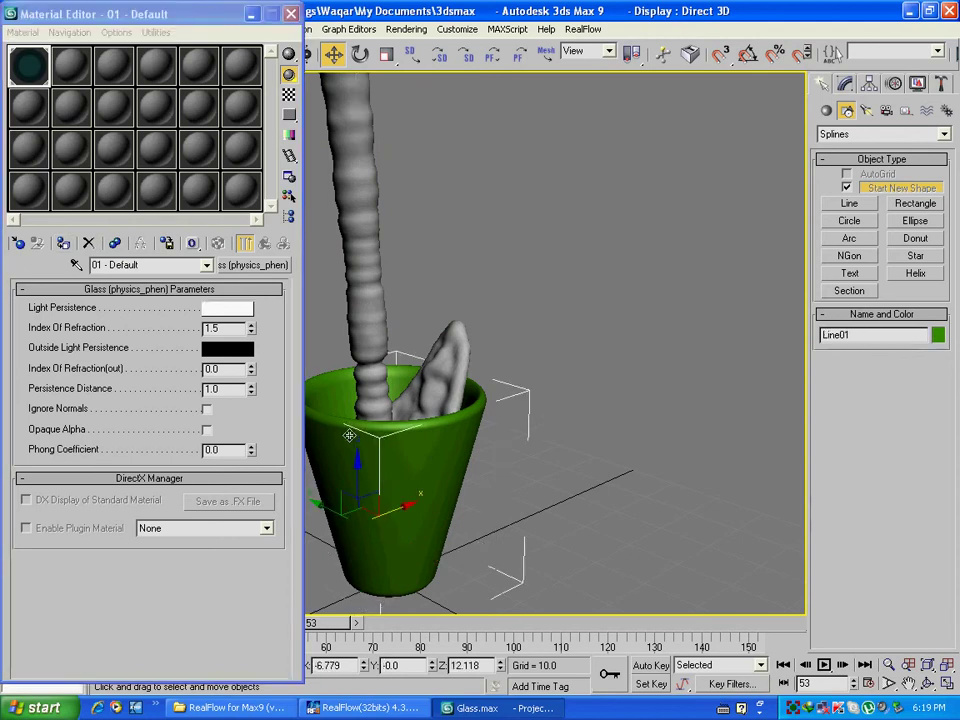
pyautogui.click(63, 245)
pyautogui.click(291, 14)
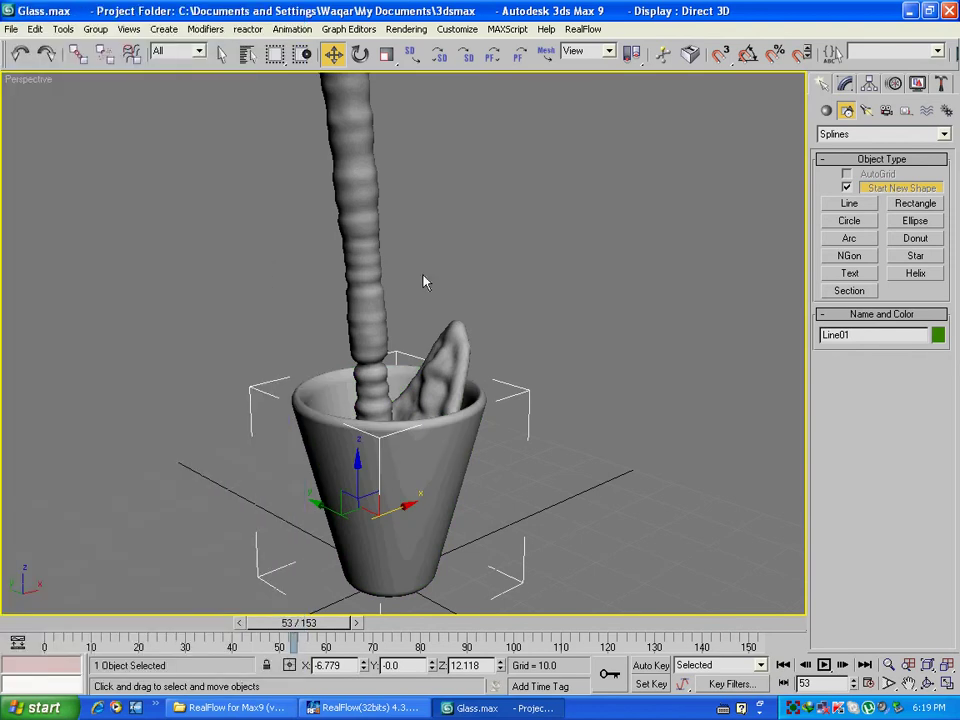
pyautogui.click(478, 264)
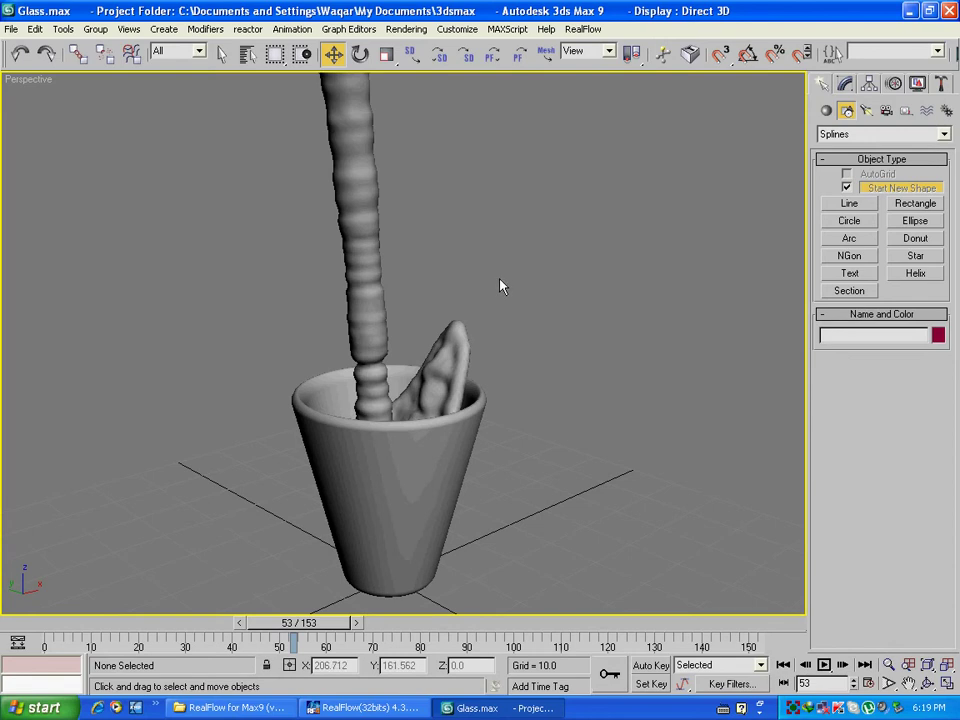
# Set the environment background color to light grey, RGB 215, 215, 215, and test render the Perspective view at frame 53.
pyautogui.press('8')
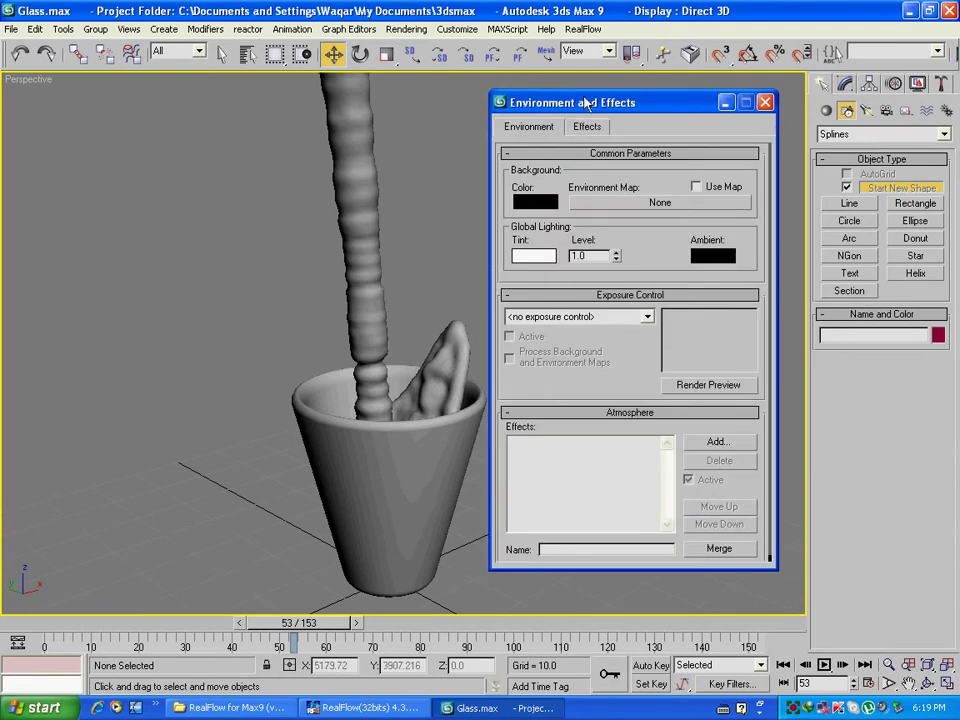
pyautogui.moveTo(588, 95); pyautogui.dragTo(586, 97)
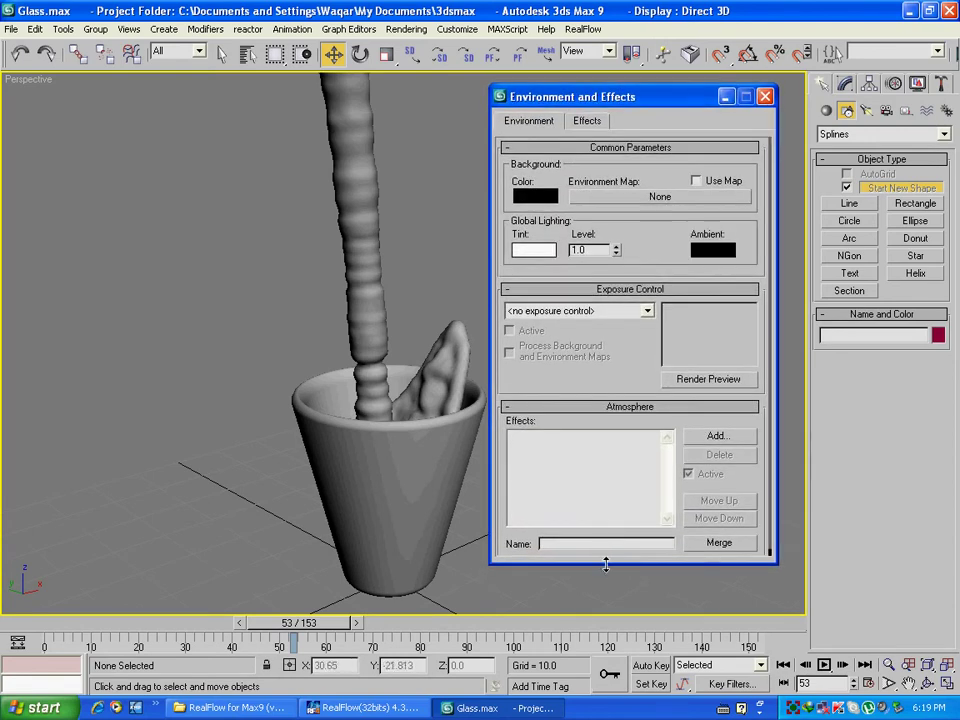
pyautogui.moveTo(604, 562); pyautogui.dragTo(606, 602)
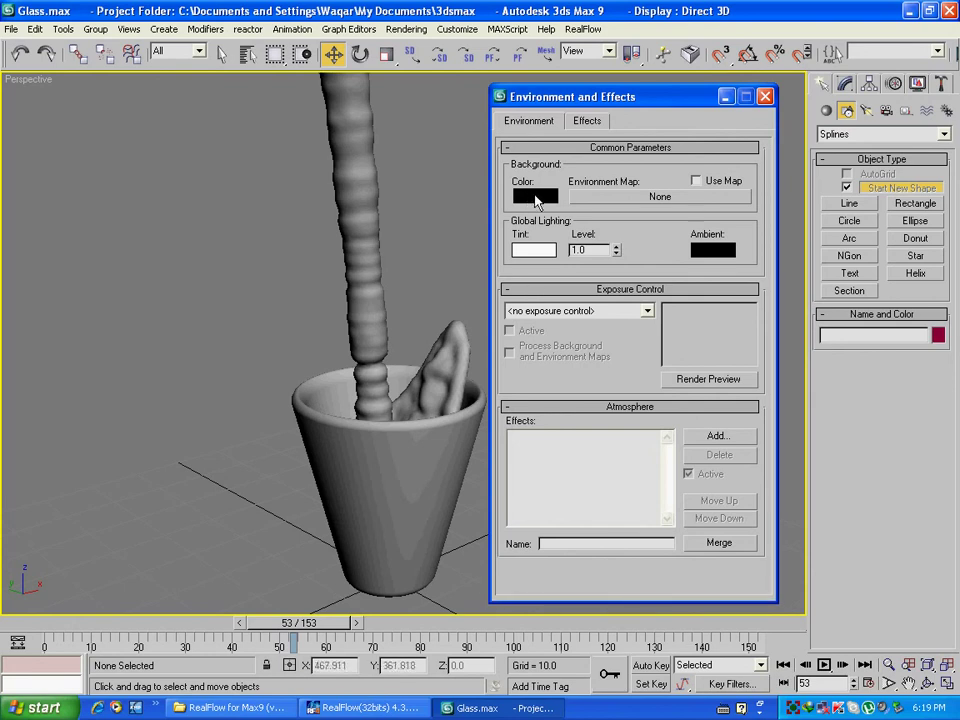
pyautogui.click(536, 199)
pyautogui.moveTo(464, 71); pyautogui.dragTo(471, 90)
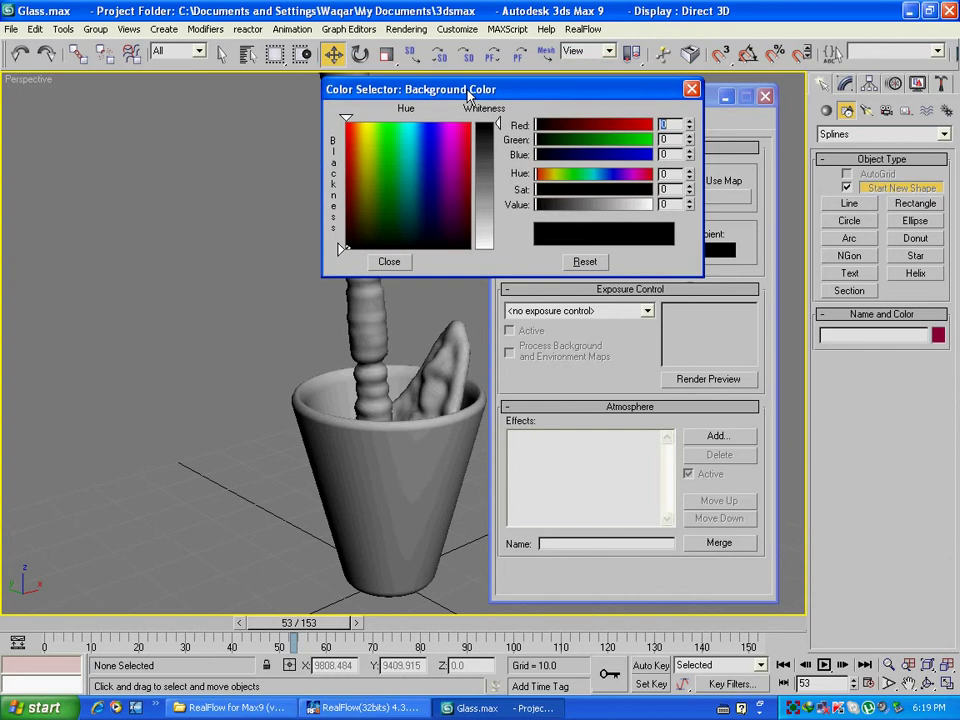
pyautogui.moveTo(499, 138); pyautogui.dragTo(498, 230)
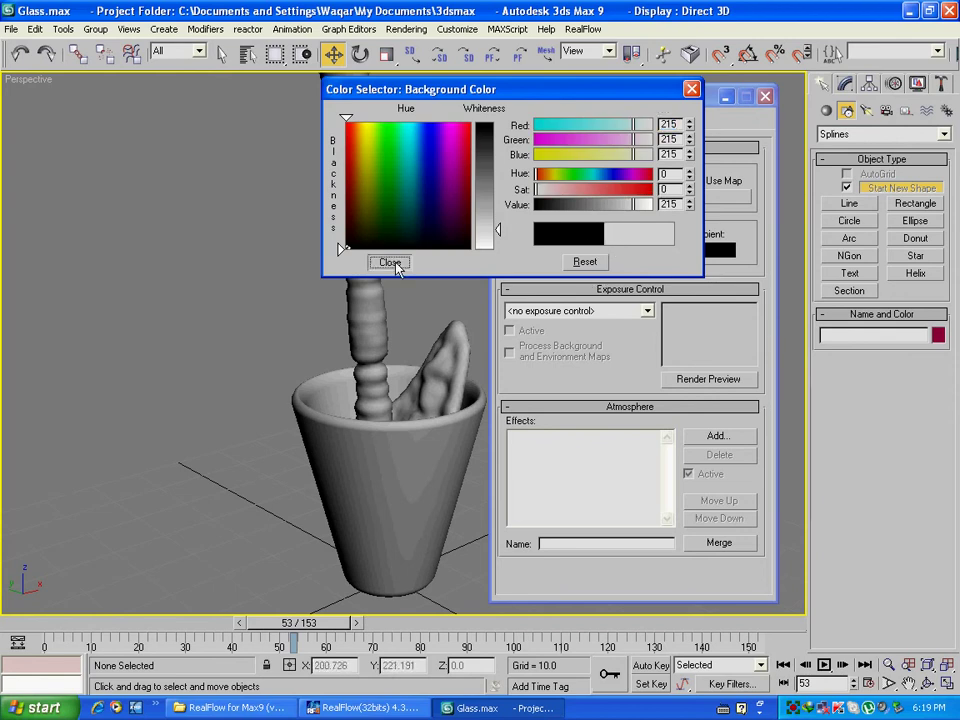
pyautogui.click(392, 263)
pyautogui.click(765, 97)
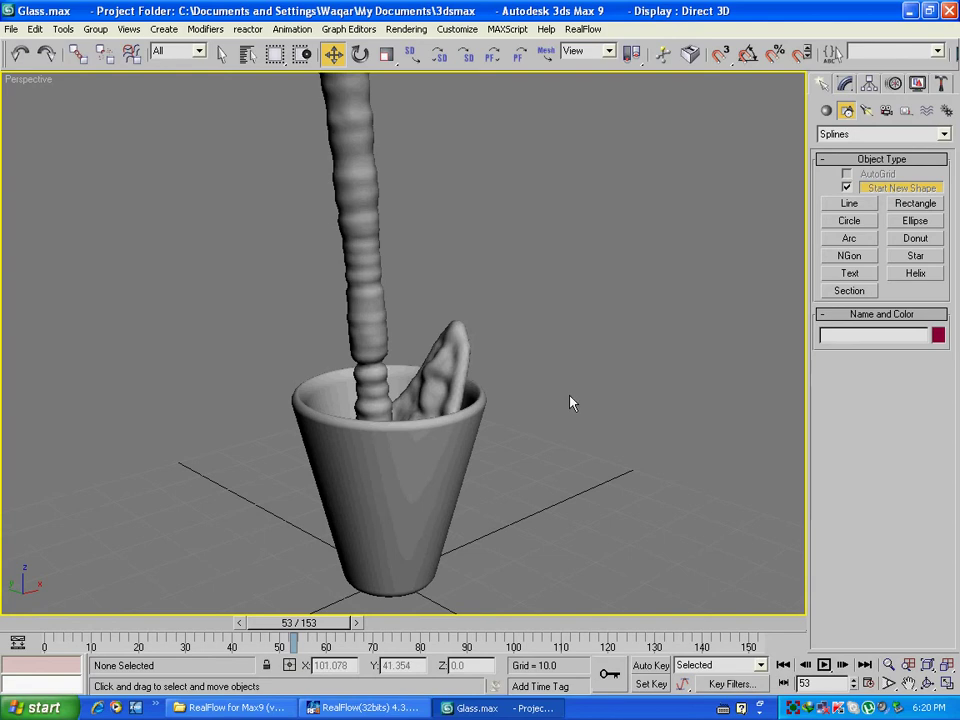
pyautogui.hotkey('shift', 'q')
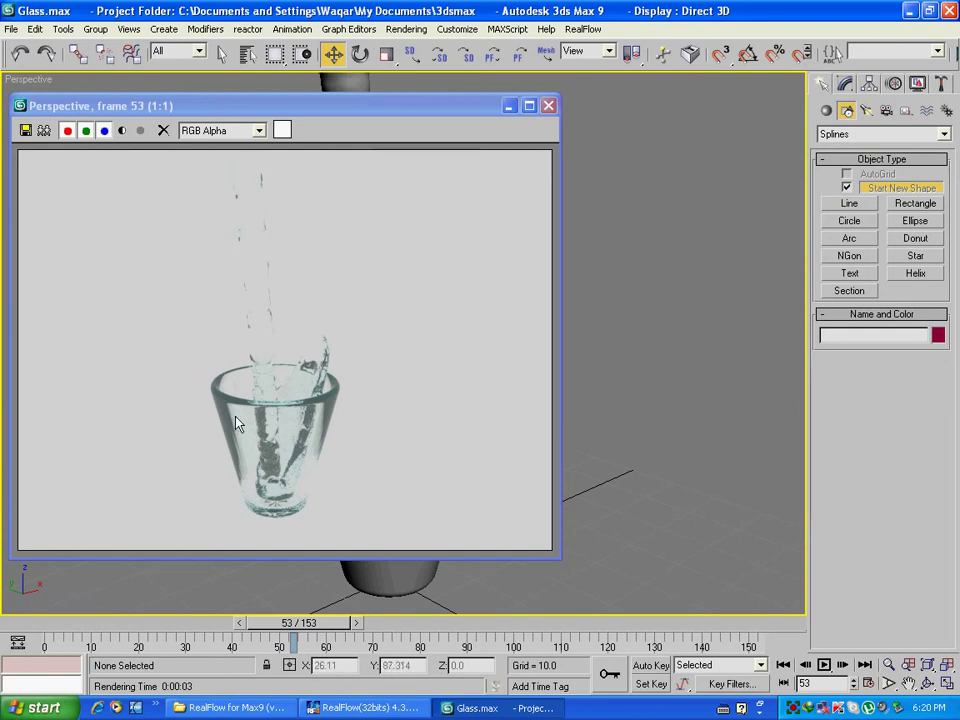
pyautogui.click(548, 105)
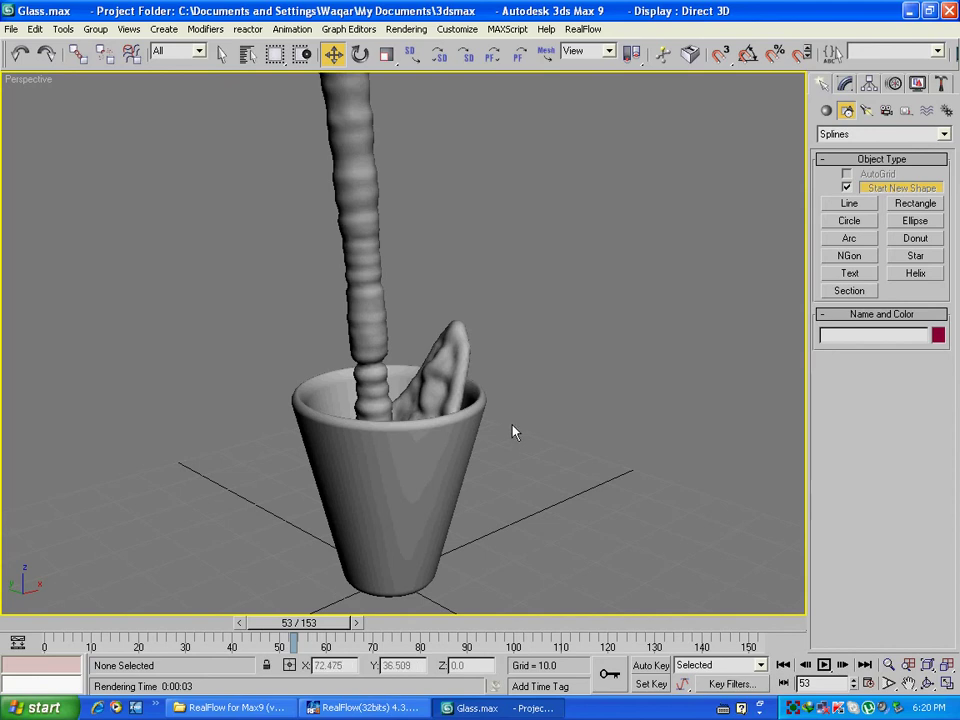
# Draw a ground plane about 257 long and 362 wide centred under the glass in the Top view and convert it to Editable Poly.
pyautogui.press('t')
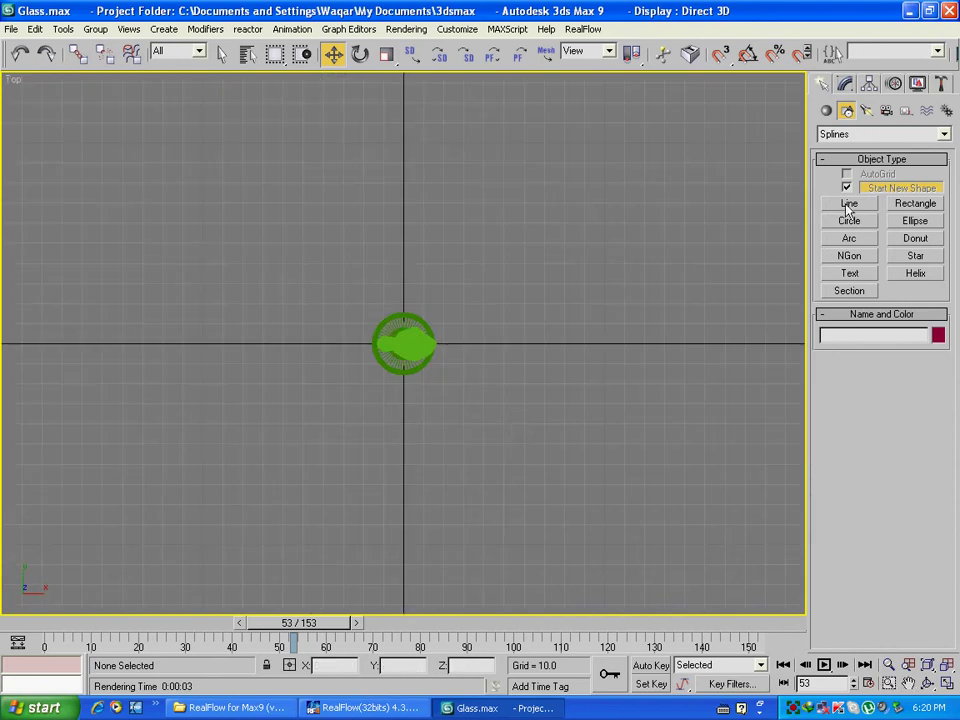
pyautogui.click(826, 110)
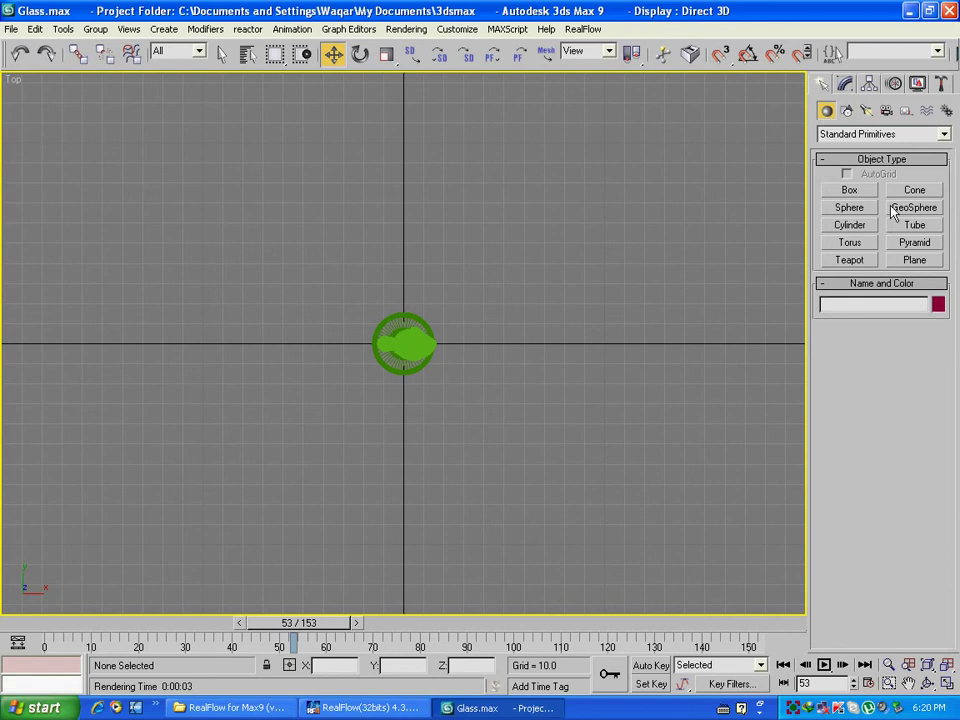
pyautogui.click(912, 260)
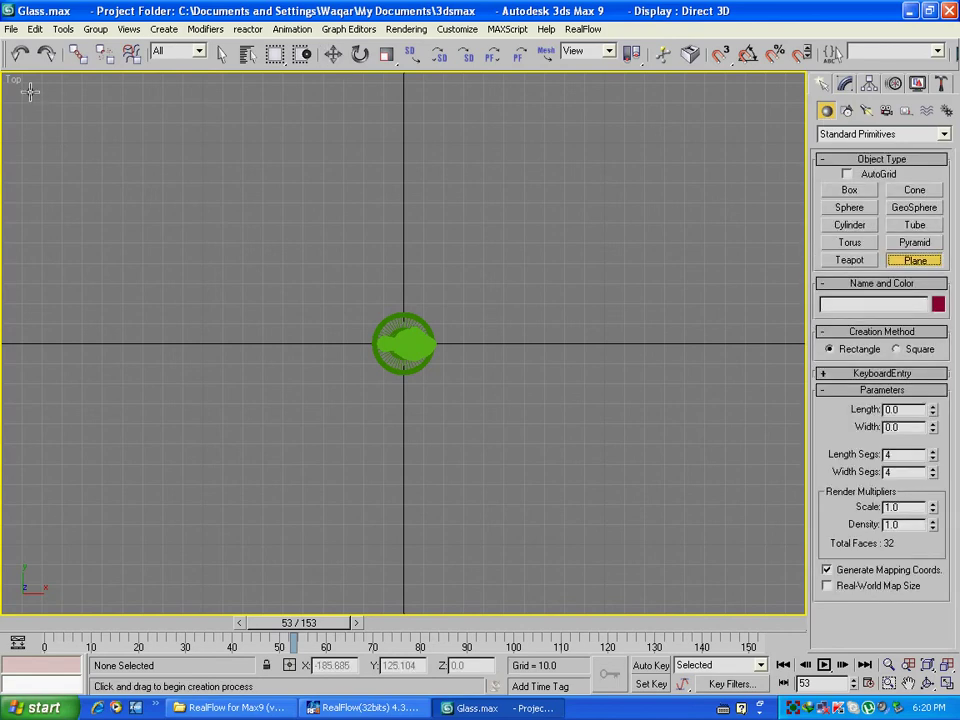
pyautogui.moveTo(42, 87); pyautogui.dragTo(769, 601)
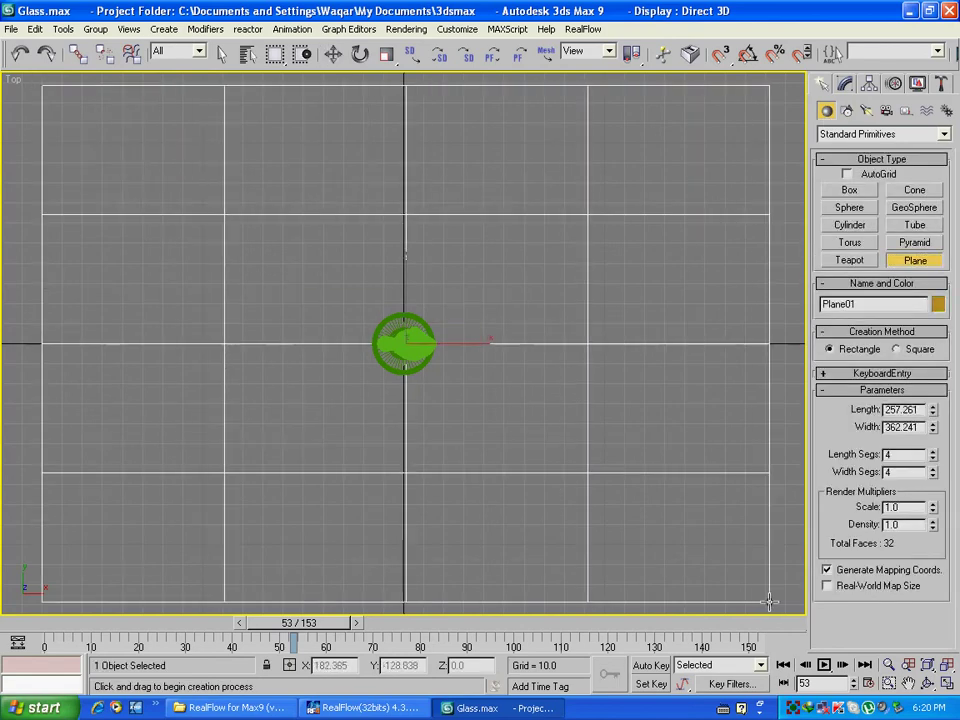
pyautogui.rightClick(565, 212)
pyautogui.rightClick(565, 213)
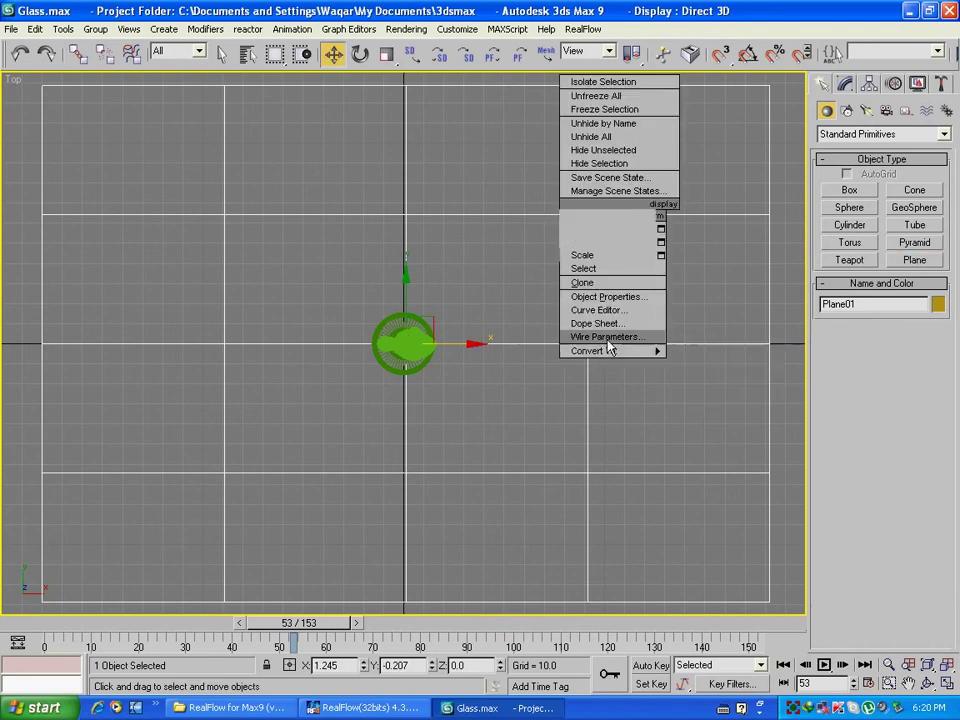
pyautogui.moveTo(611, 350)
pyautogui.click(685, 365)
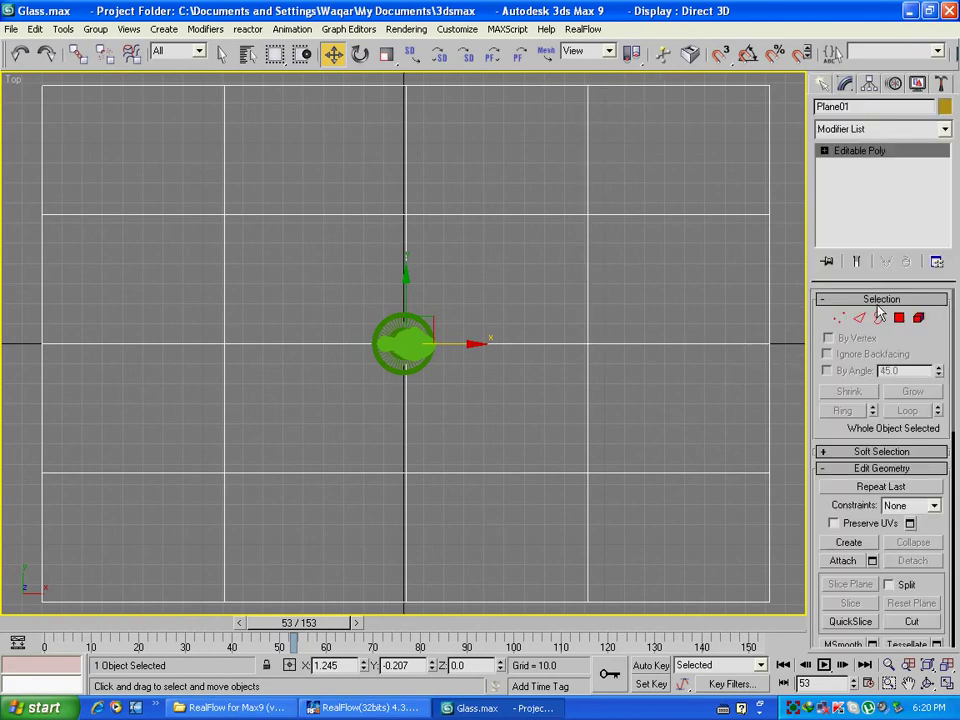
# Enable Ignore Backfacing and raise the five vertices of the plane's back edge to about Z 136 in the Left view.
pyautogui.click(839, 318)
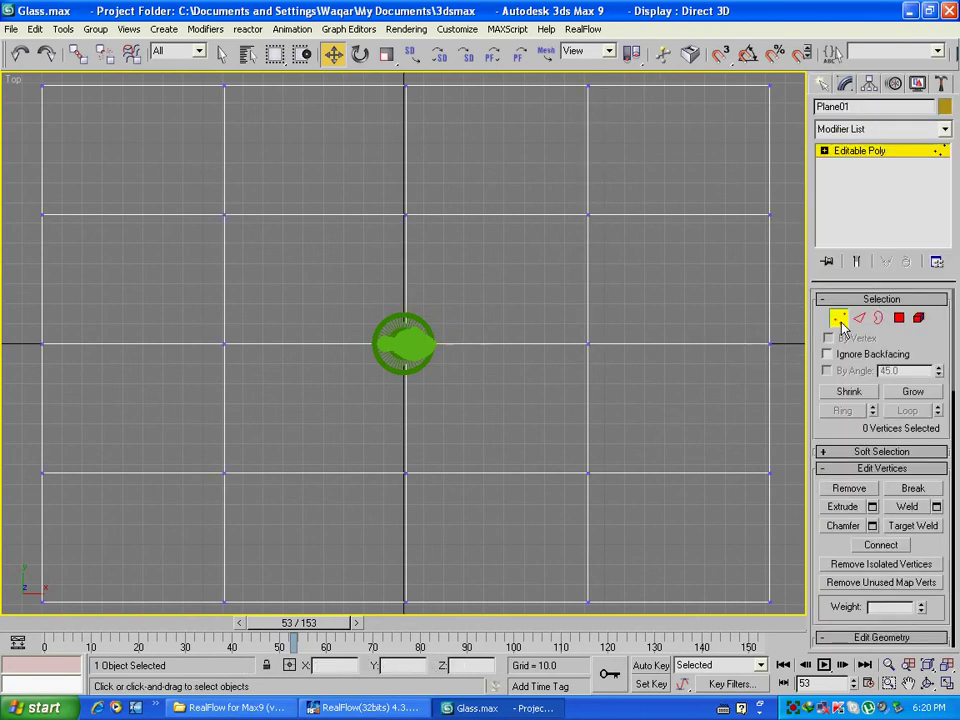
pyautogui.click(838, 354)
pyautogui.moveTo(350, 153); pyautogui.dragTo(344, 184, button='middle')
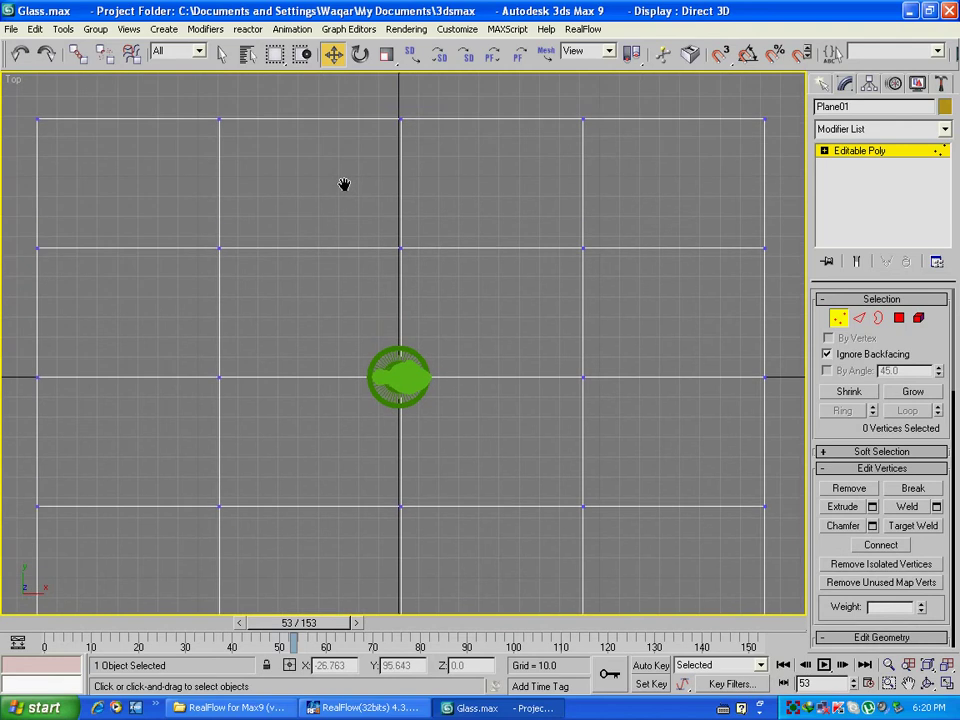
pyautogui.moveTo(7, 102); pyautogui.dragTo(787, 163)
pyautogui.press('l')
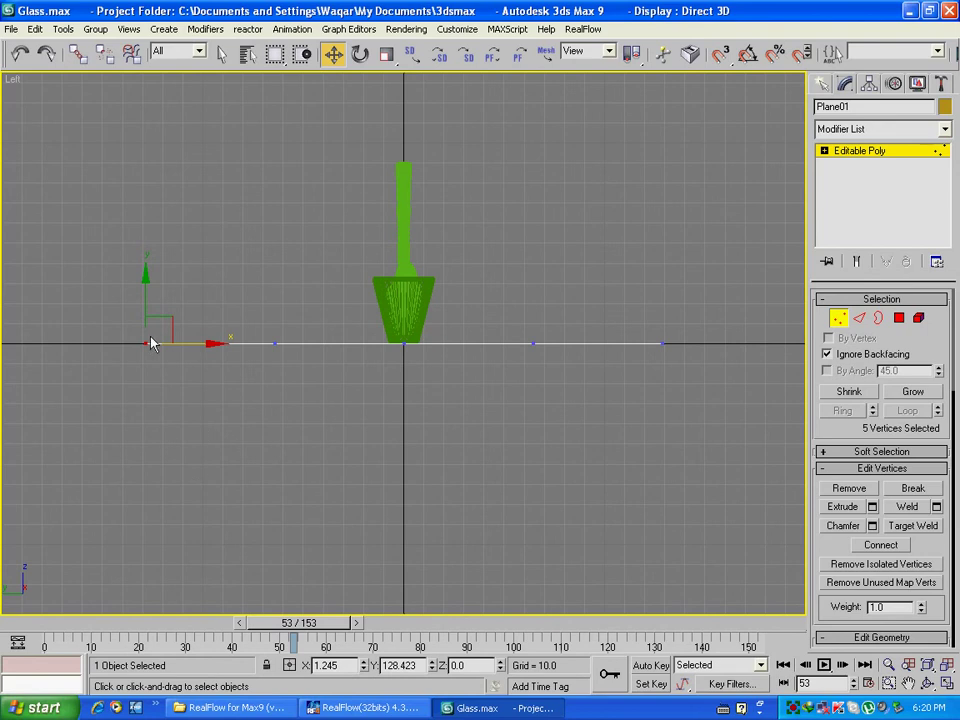
pyautogui.moveTo(150, 344); pyautogui.dragTo(174, 114)
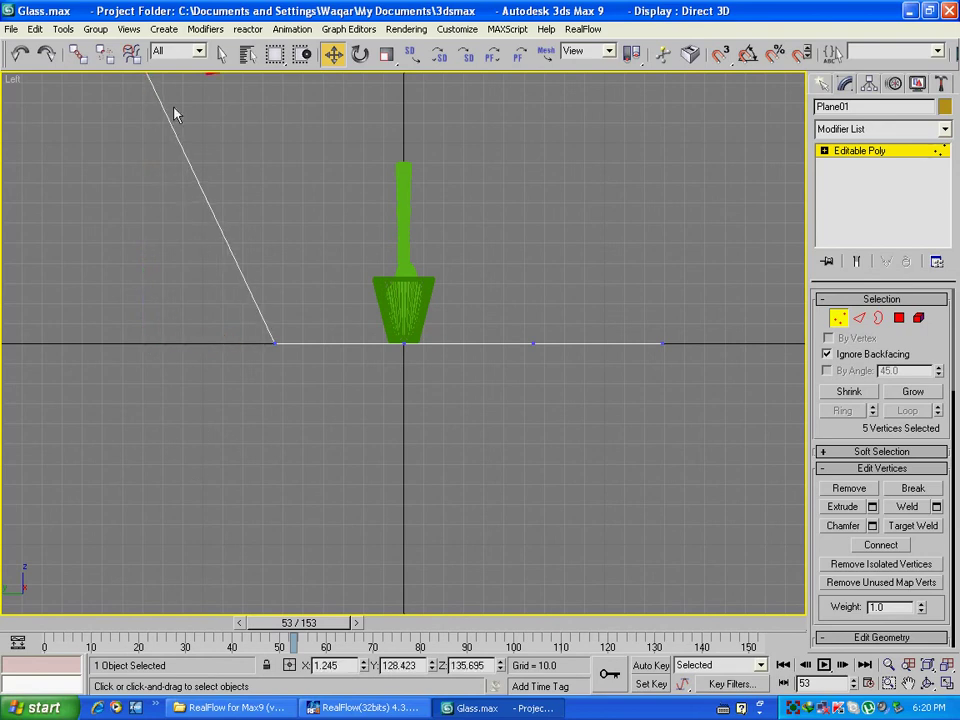
# Raise the plane's back-edge vertices to about Z 158 in the Left view and test render the Perspective view at frame 53.
pyautogui.scroll(-3, 368, 332)
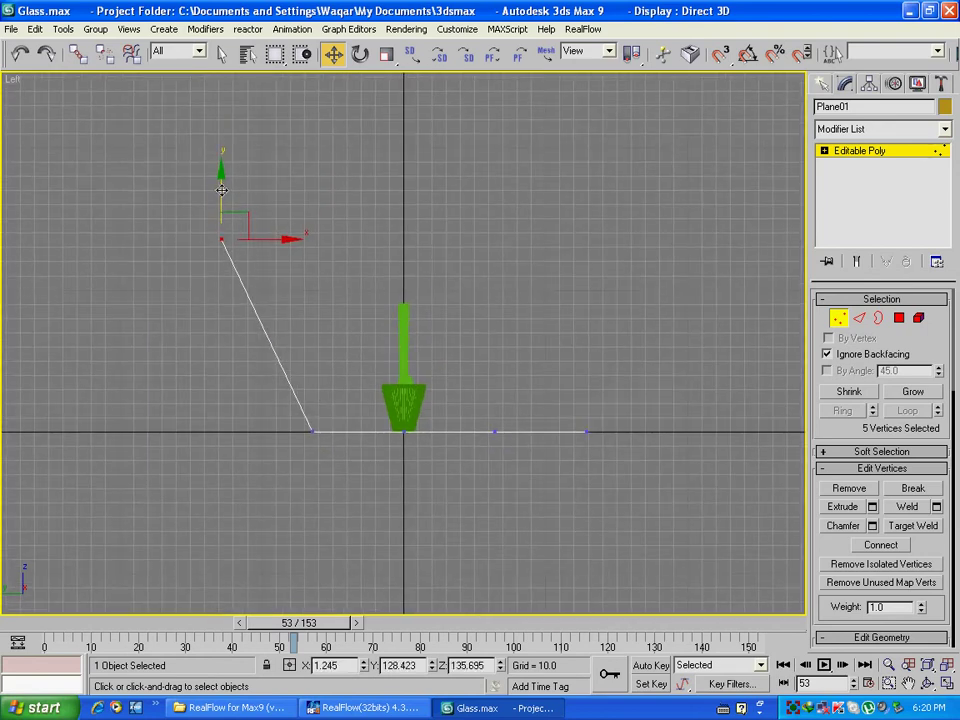
pyautogui.moveTo(221, 190); pyautogui.dragTo(215, 158)
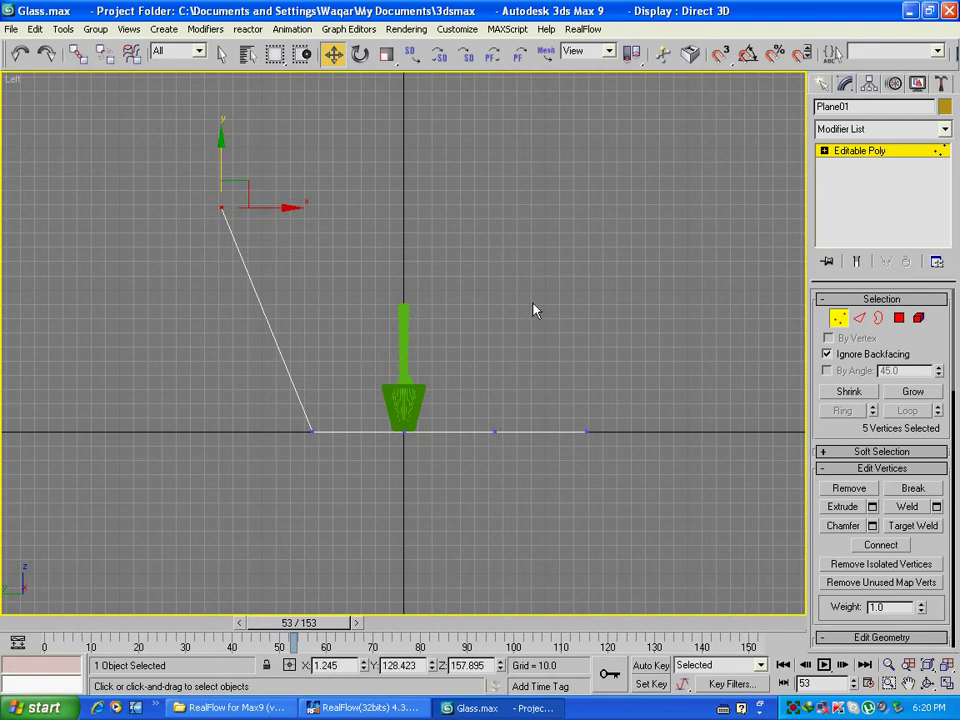
pyautogui.press('p')
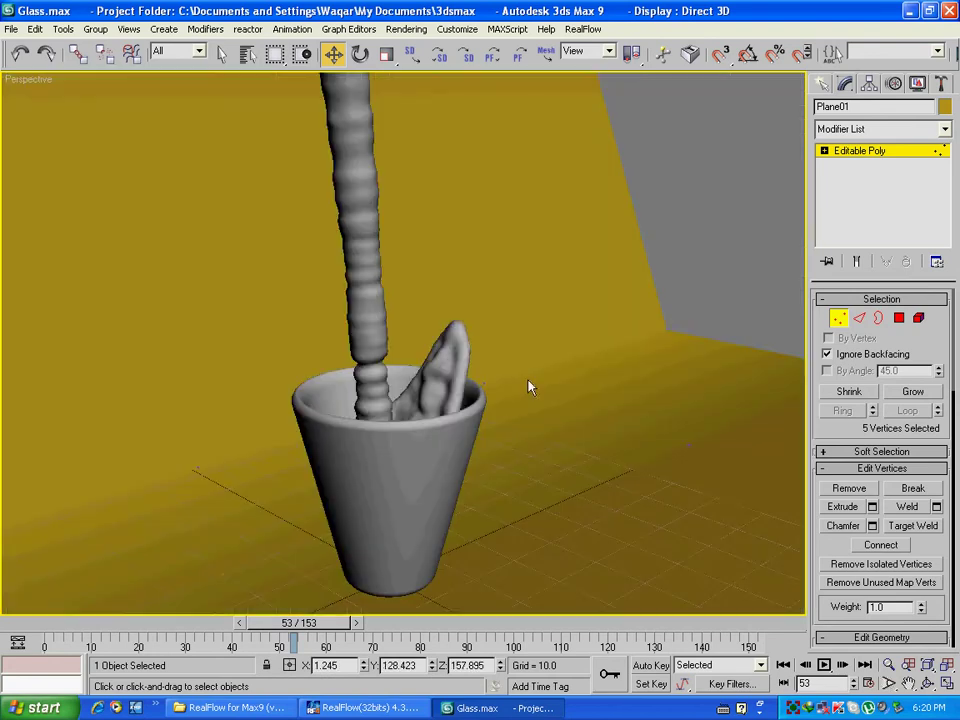
pyautogui.moveTo(531, 390)
pyautogui.keyDown('alt'); pyautogui.mouseDown(button='middle')
pyautogui.moveTo(561, 336)
pyautogui.moveTo(546, 314)
pyautogui.moveTo(538, 347)
pyautogui.mouseUp(button='middle'); pyautogui.keyUp('alt')
pyautogui.scroll(3, 538, 347)
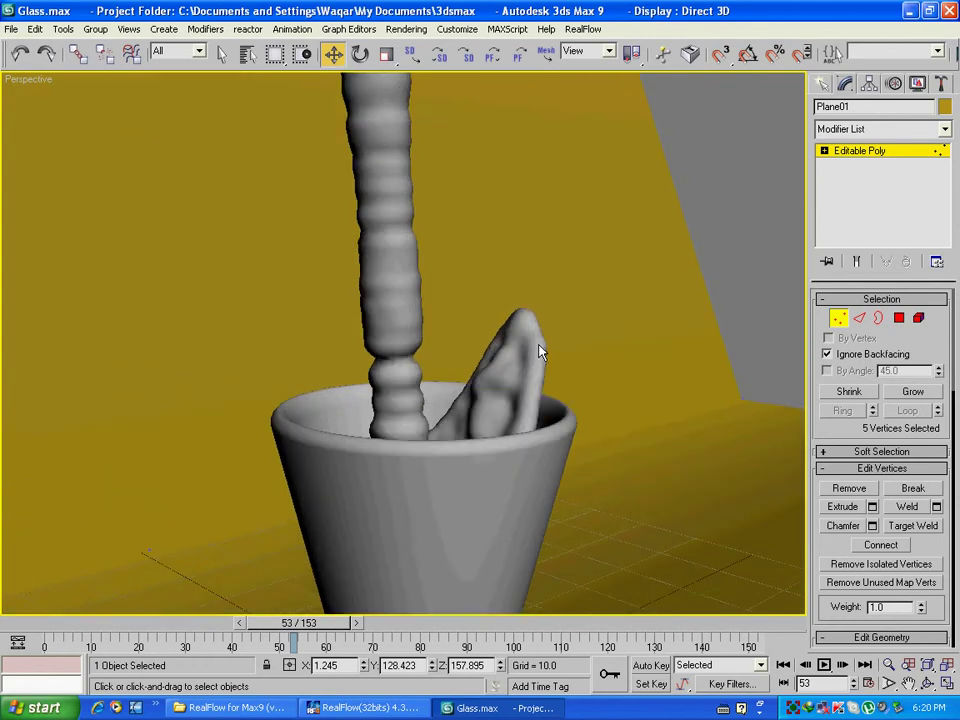
pyautogui.scroll(-2, 538, 352)
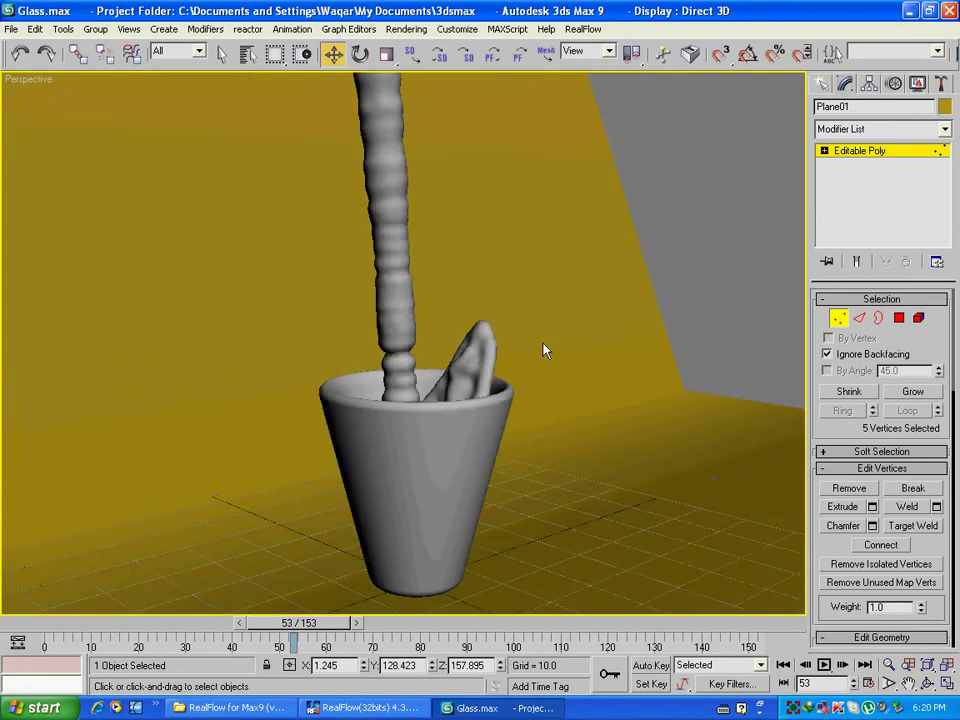
pyautogui.hotkey('shift', 'q')
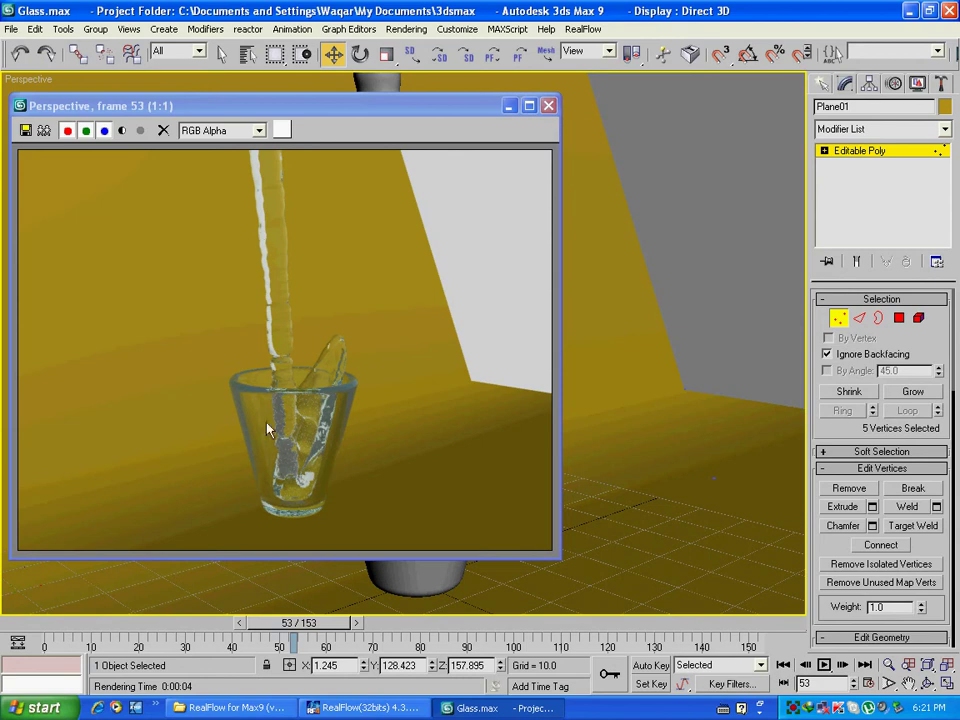
pyautogui.click(548, 105)
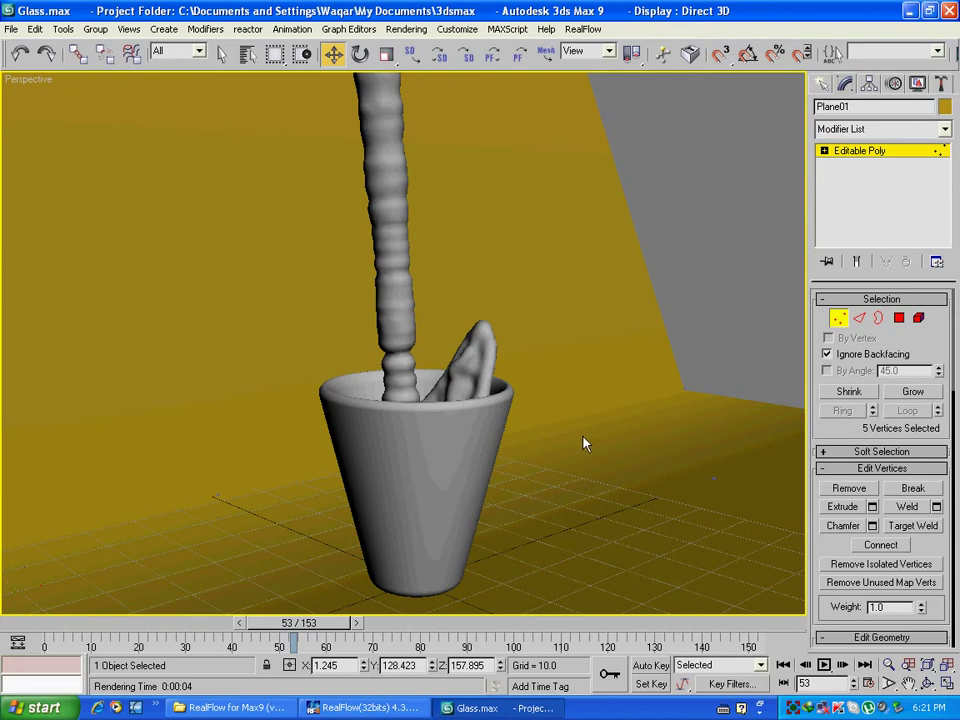
# Place an Omni light above the glass in the Front view at about X 51, Z 118.
pyautogui.press('f')
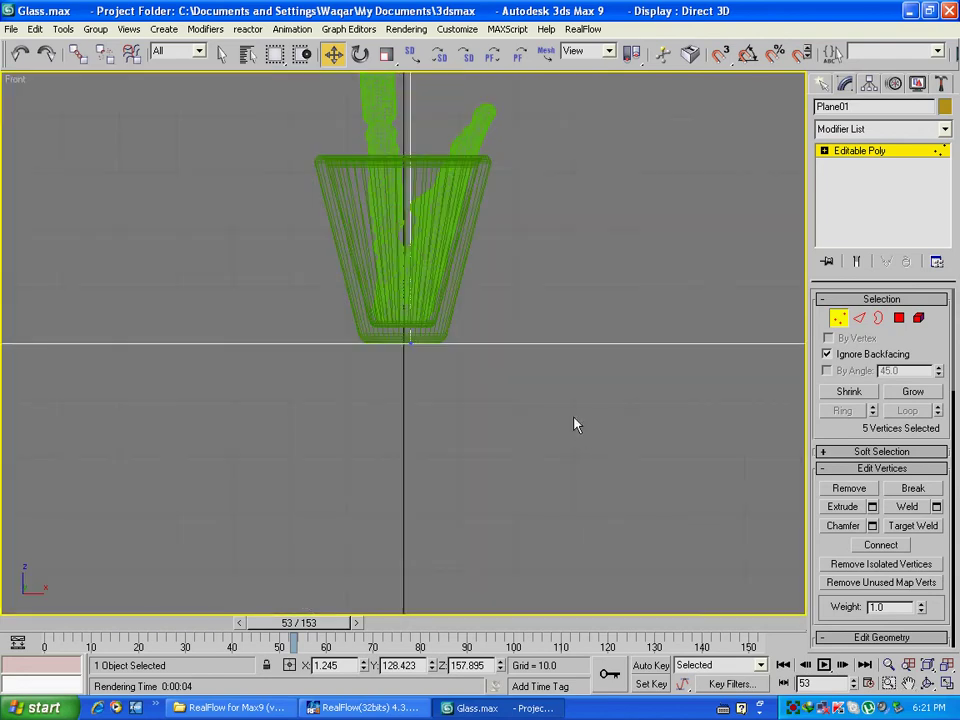
pyautogui.scroll(-2, 572, 418)
pyautogui.moveTo(559, 281); pyautogui.dragTo(552, 479, button='middle')
pyautogui.scroll(-2, 555, 467)
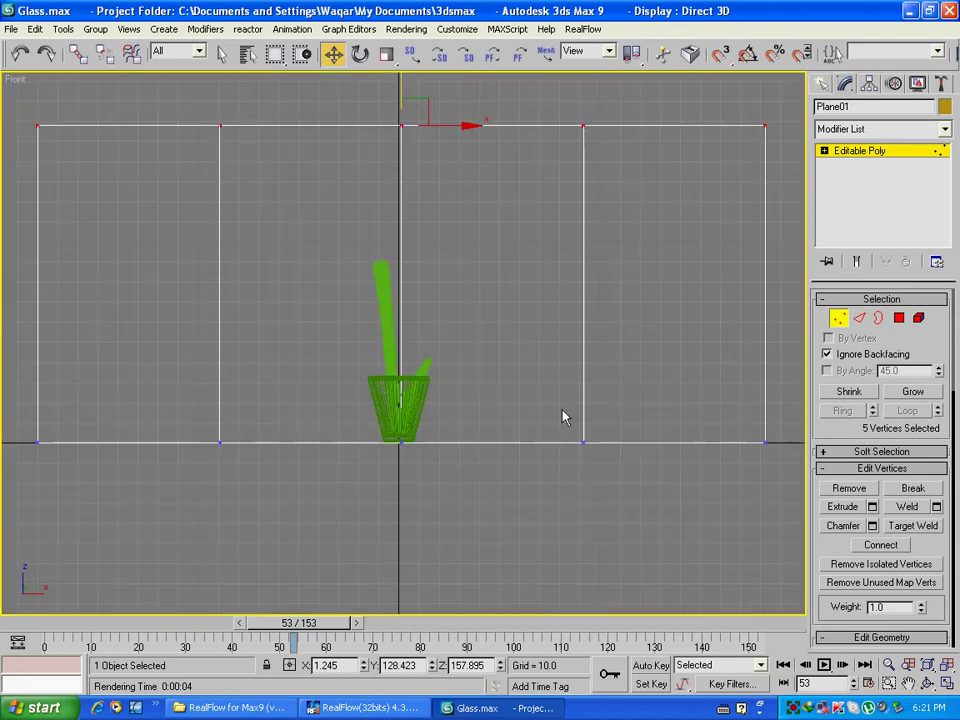
pyautogui.click(820, 84)
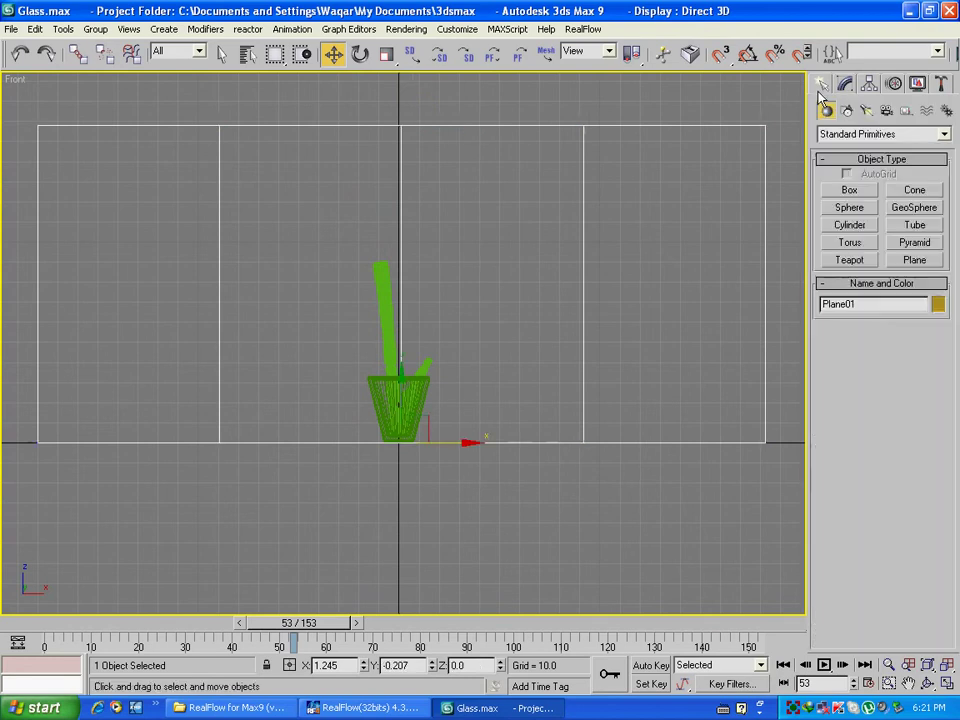
pyautogui.click(866, 110)
pyautogui.click(849, 224)
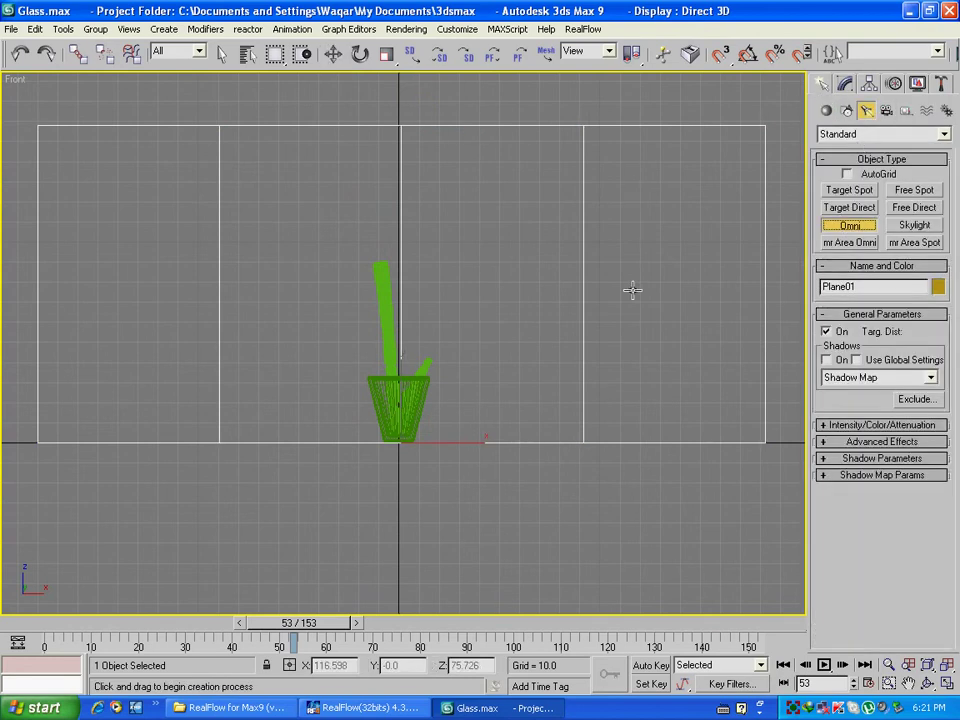
pyautogui.click(501, 204)
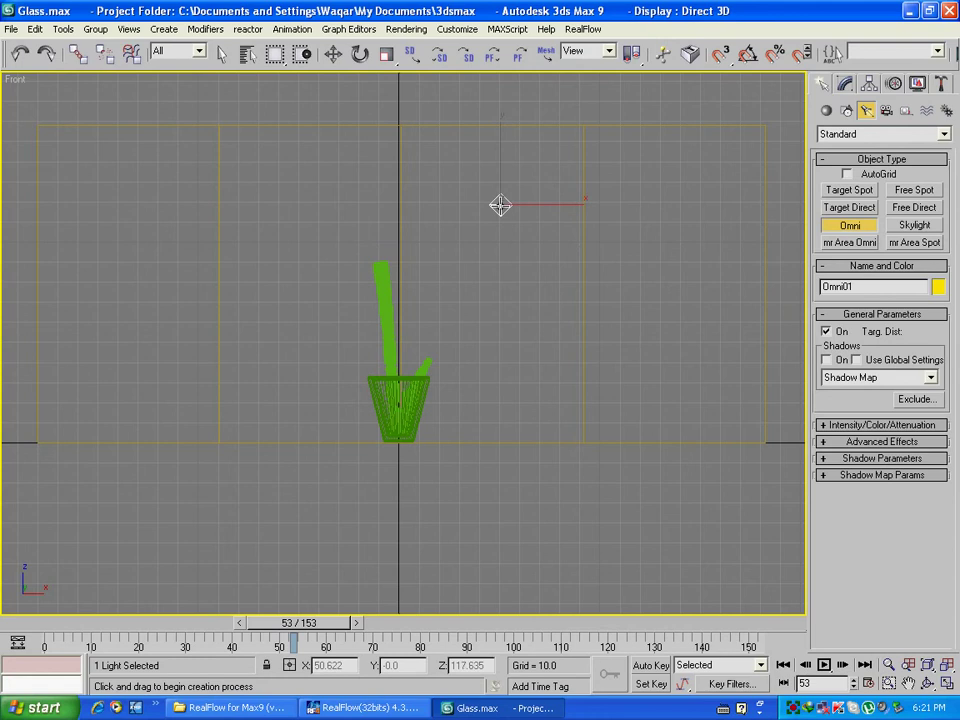
pyautogui.press('t')
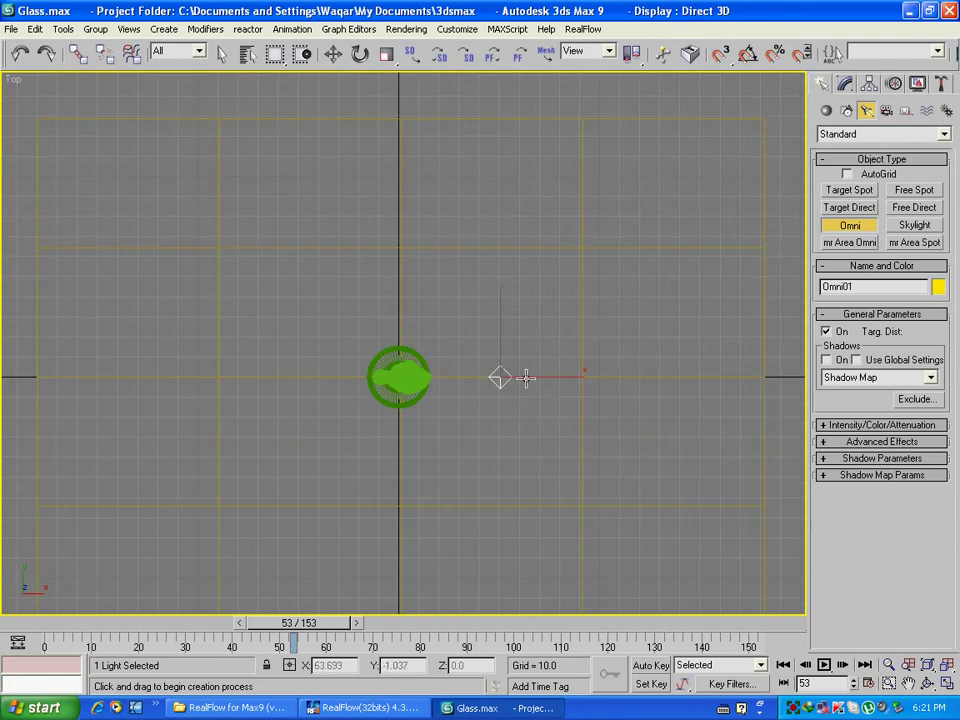
pyautogui.press('p')
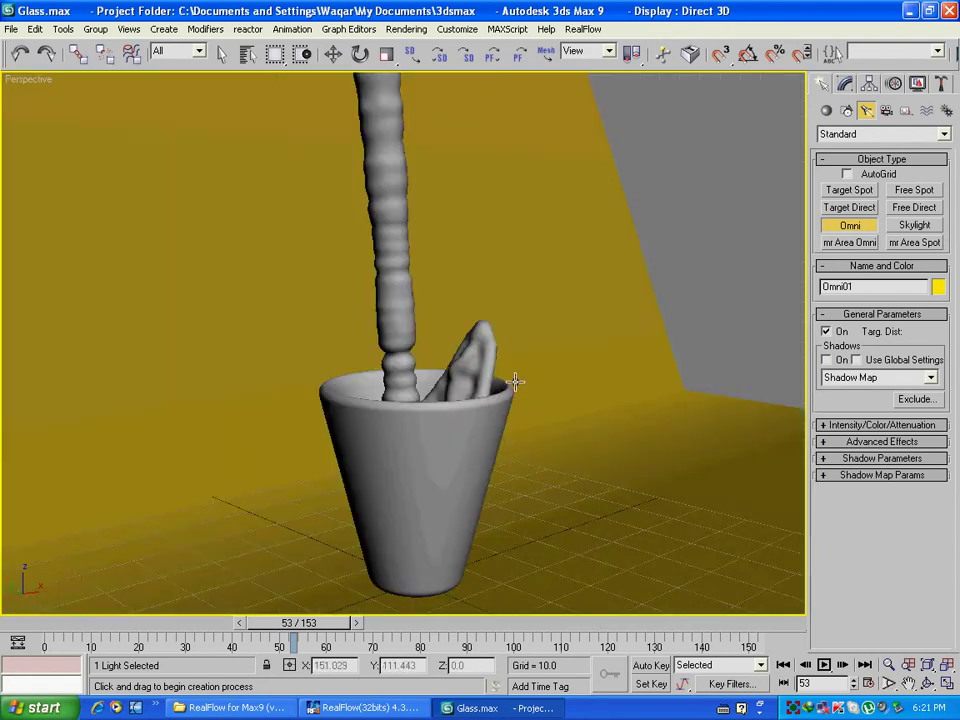
pyautogui.scroll(2, 508, 368)
pyautogui.scroll(-5, 510, 360)
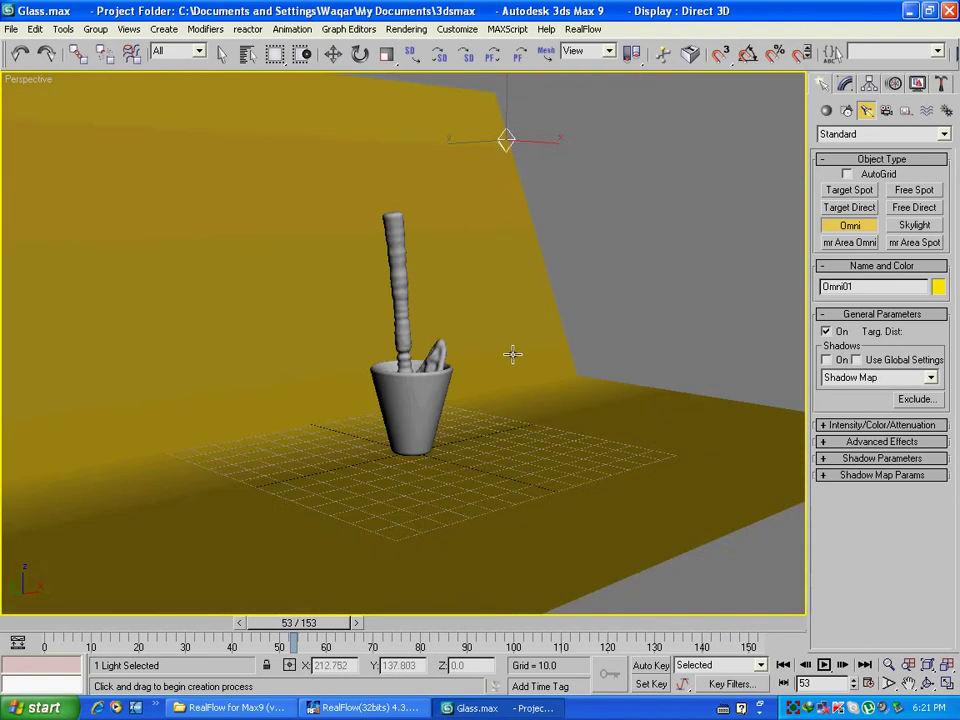
pyautogui.scroll(2, 511, 356)
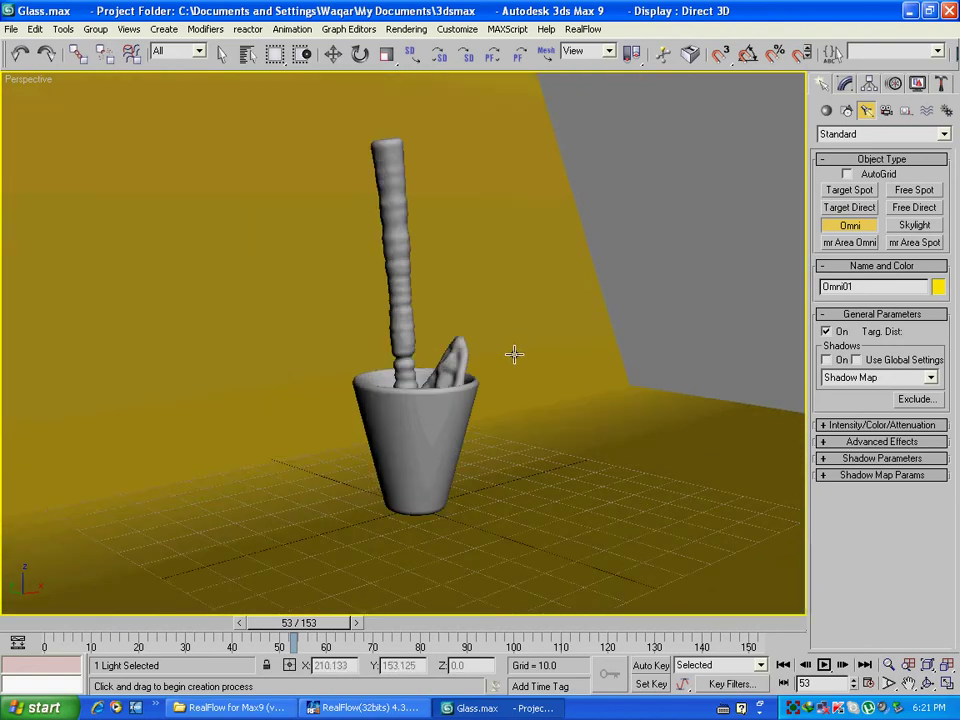
# Set the omni light's intensity multiplier to 1.5 and turn on its Shadow Map shadows.
pyautogui.click(845, 83)
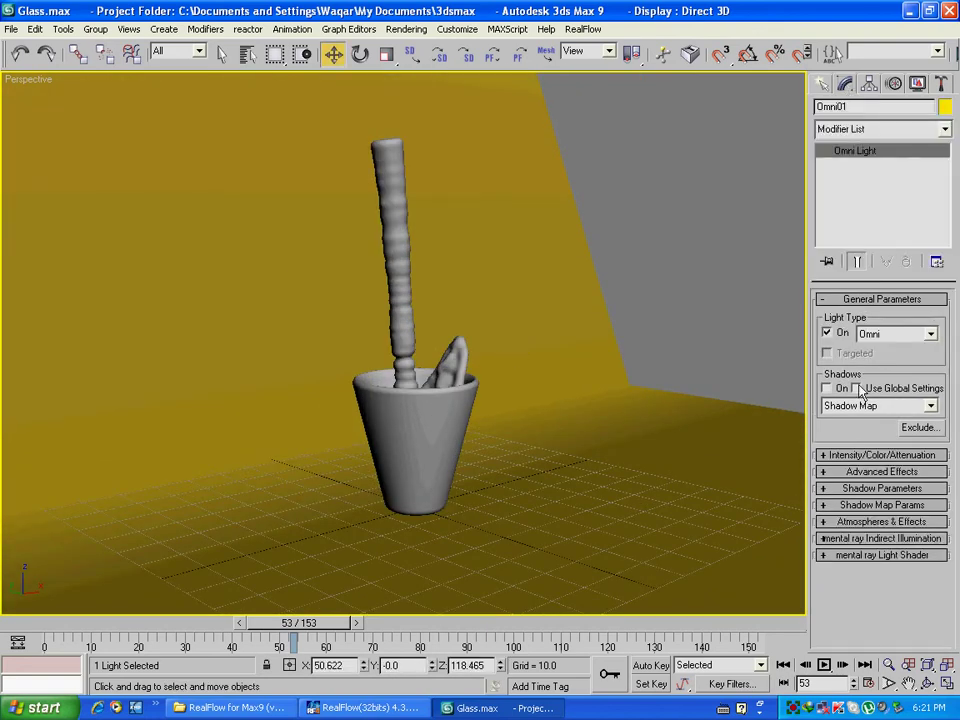
pyautogui.click(868, 456)
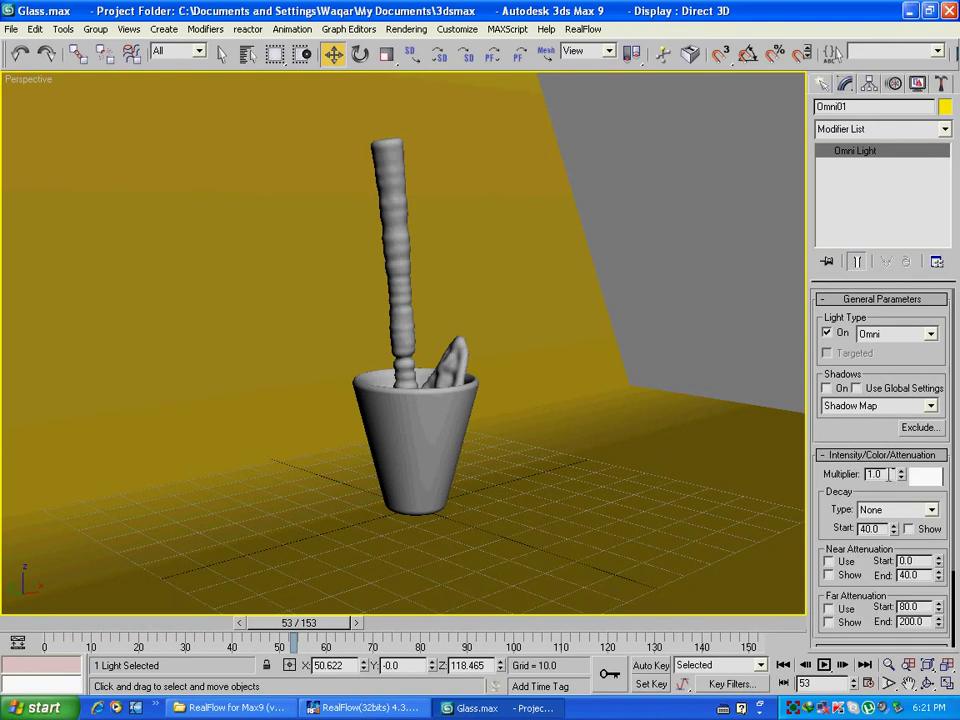
pyautogui.moveTo(889, 475); pyautogui.dragTo(850, 474)
pyautogui.write('1.5')
pyautogui.press('Return')
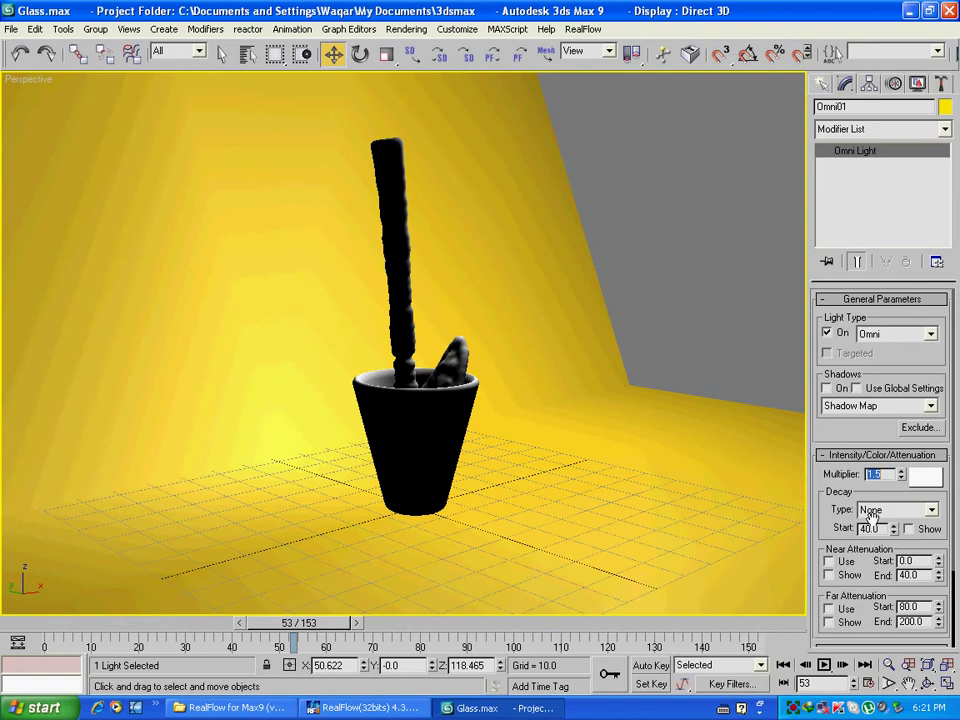
pyautogui.click(827, 388)
# Test render the lit glass close up in the Perspective view at frame 53 and close the render window.
pyautogui.moveTo(673, 443); pyautogui.dragTo(695, 421, button='middle')
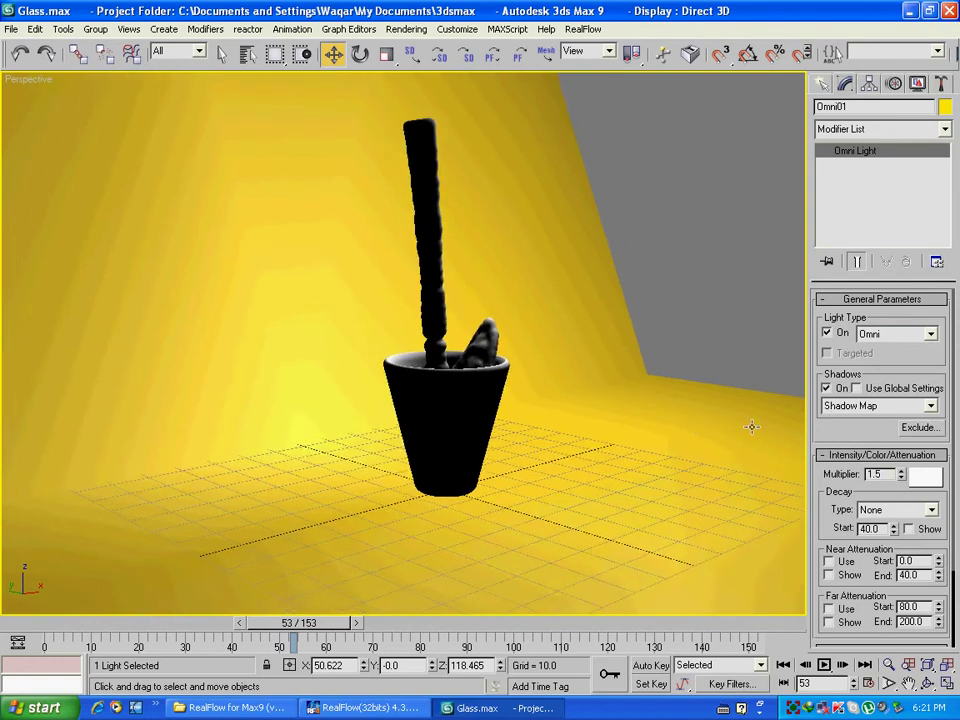
pyautogui.scroll(3, 748, 424)
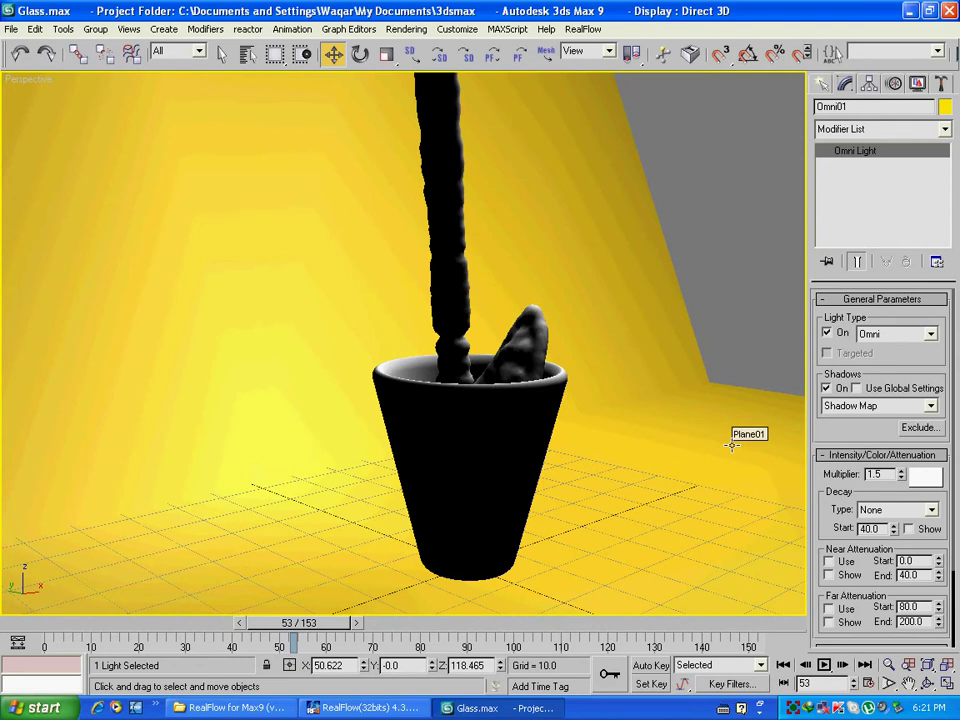
pyautogui.hotkey('shift', 'q')
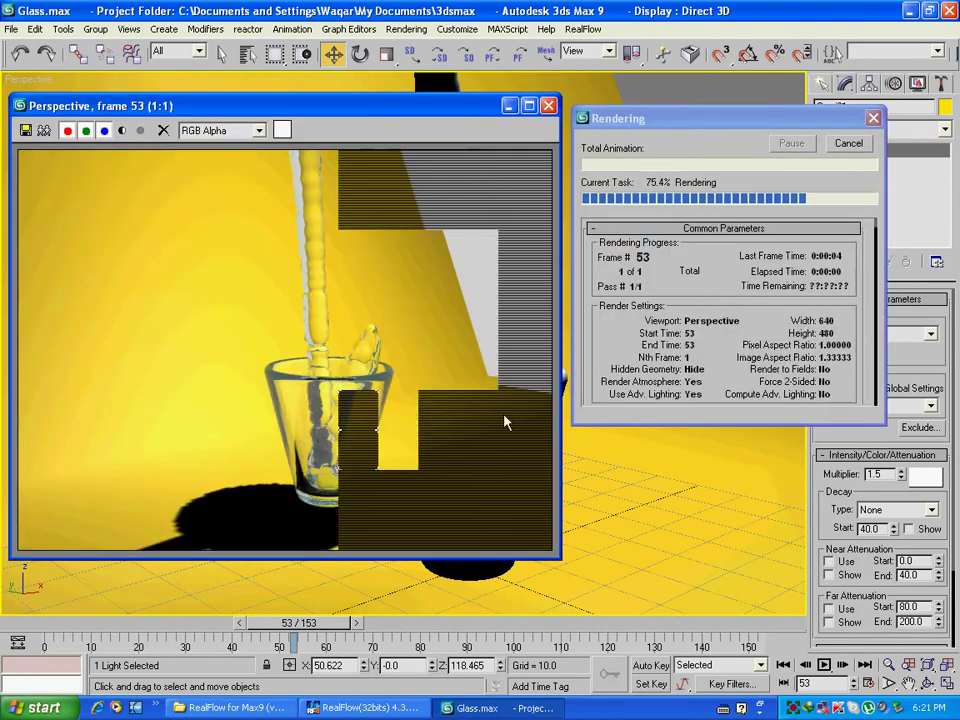
pyautogui.click(548, 106)
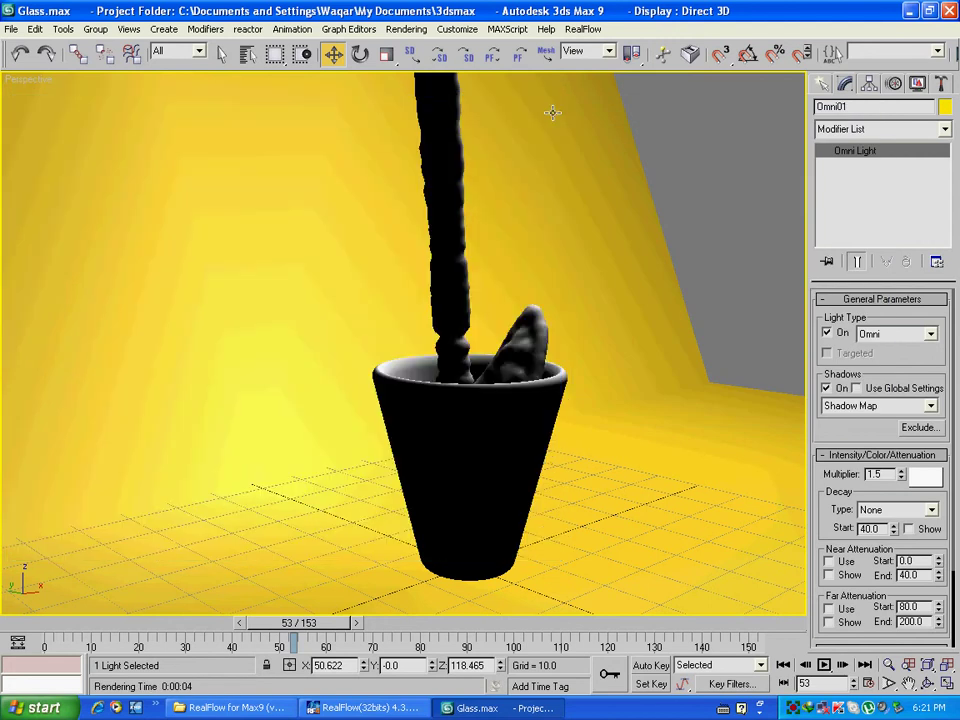
# Set the omni light's object shadow density to 0.3 and test render the Perspective view at frame 53.
pyautogui.keyDown('alt'); pyautogui.moveTo(516, 488); pyautogui.dragTo(530, 400, button='middle'); pyautogui.keyUp('alt')
pyautogui.scroll(3, 559, 490)
pyautogui.scroll(-1, 530, 400)
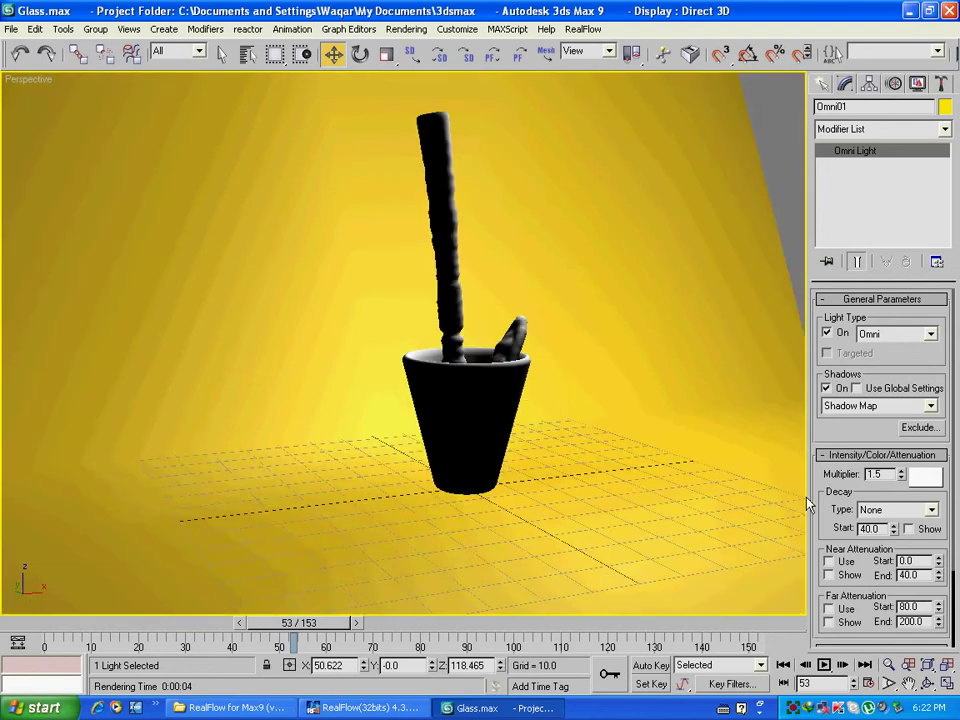
pyautogui.scroll(1, 756, 470)
pyautogui.scroll(-2, 756, 470)
pyautogui.scroll(2, 749, 465)
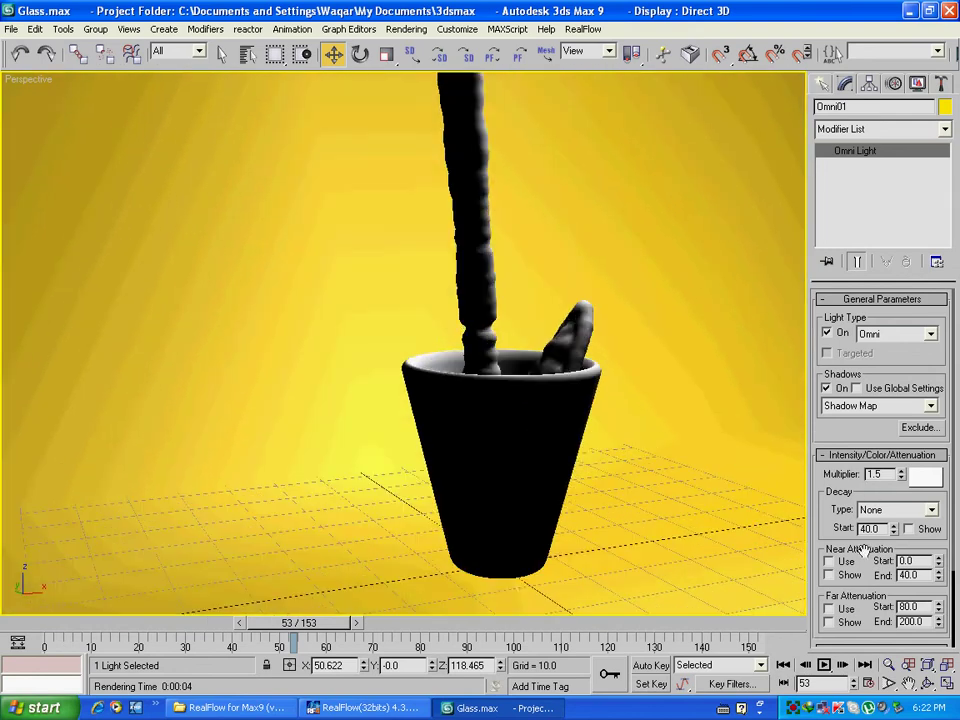
pyautogui.scroll(-3, 835, 495)
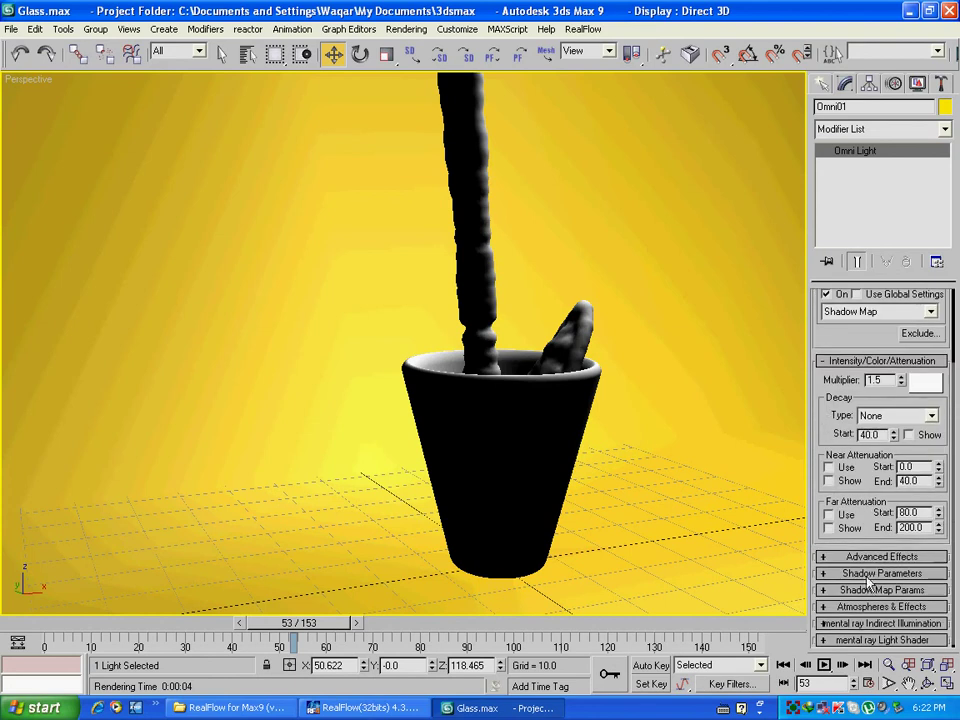
pyautogui.click(895, 576)
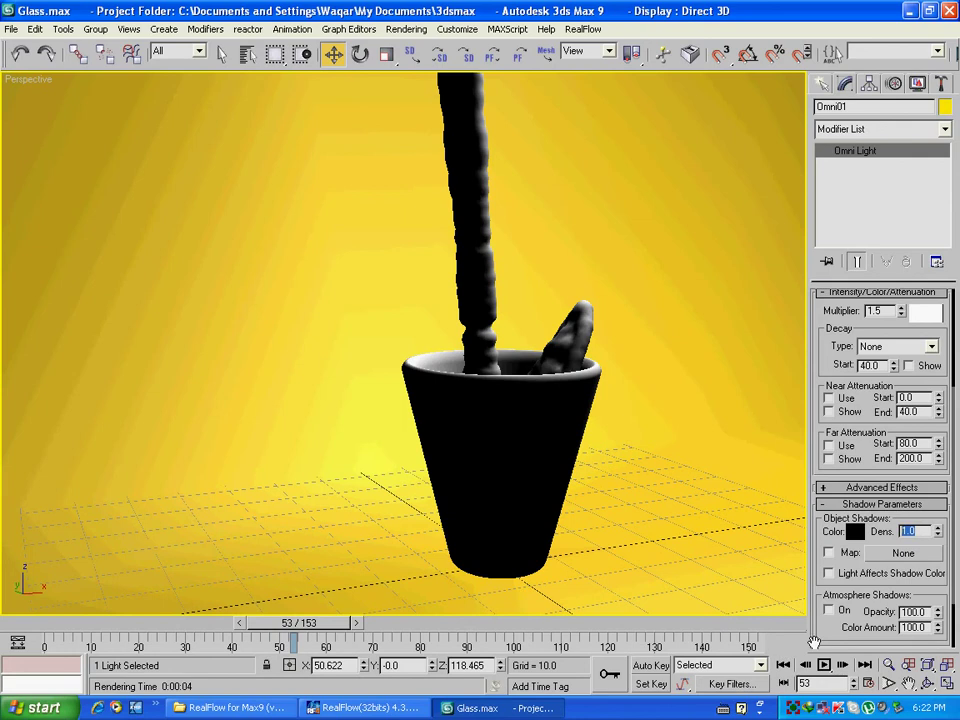
pyautogui.press('BackSpace')
pyautogui.write('.3')
pyautogui.press('Return')
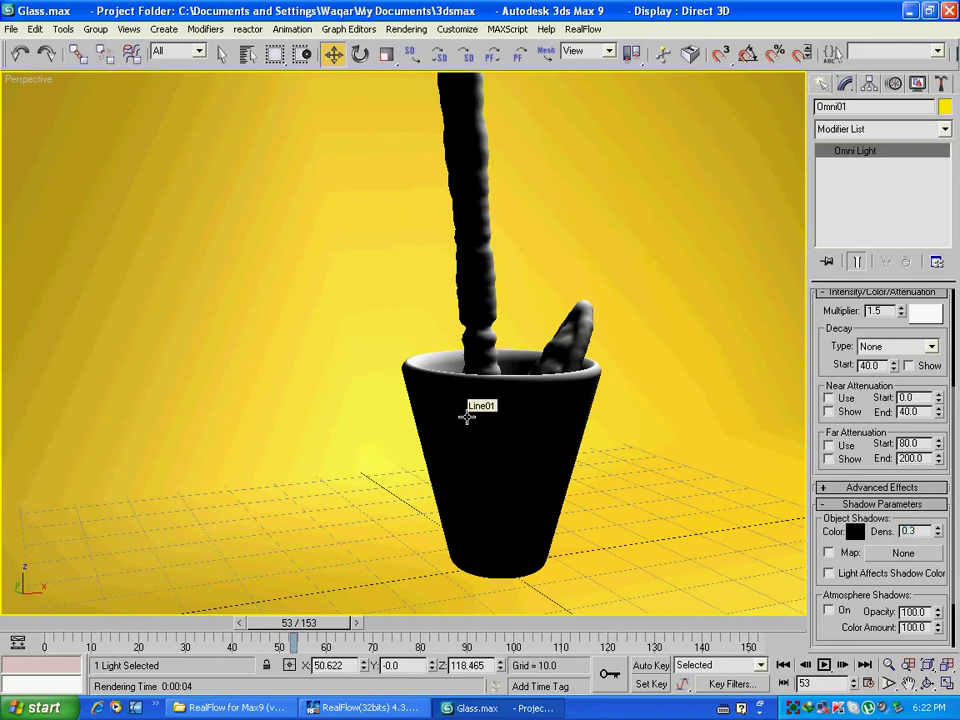
pyautogui.hotkey('shift', 'q')
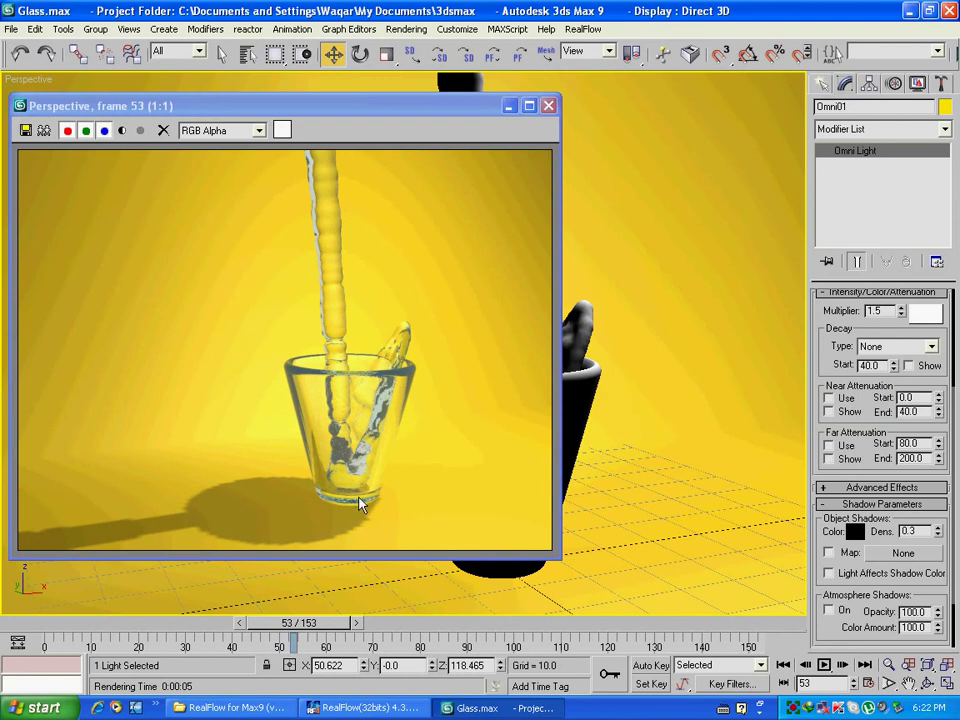
pyautogui.click(548, 105)
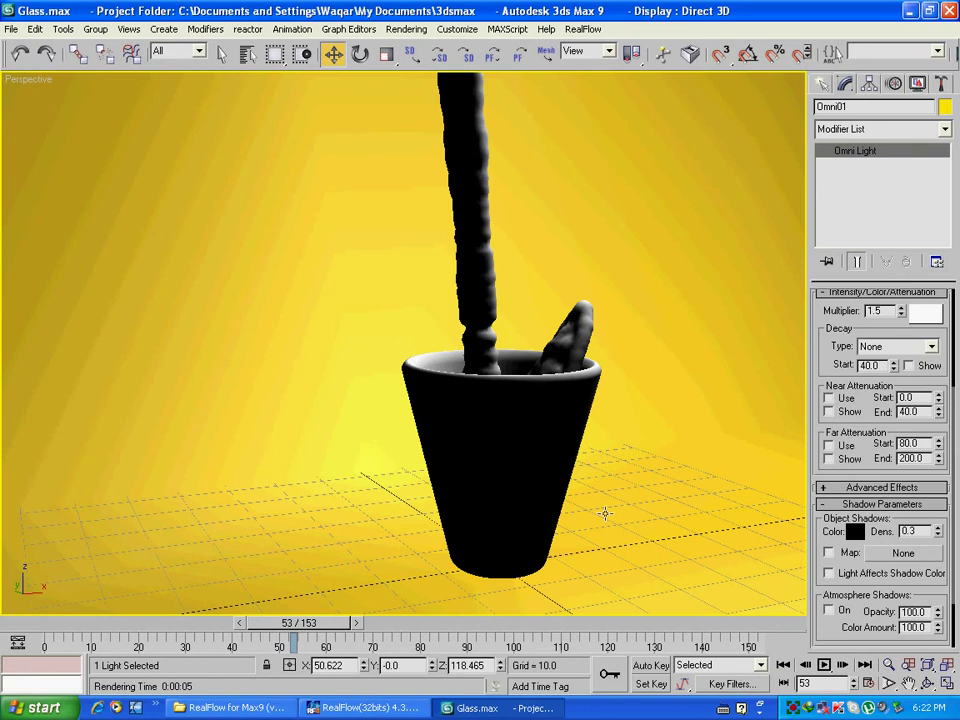
# Go to frame 140 and test render the filled glass in the Perspective view from a slightly higher angle.
pyautogui.moveTo(294, 632); pyautogui.dragTo(676, 637)
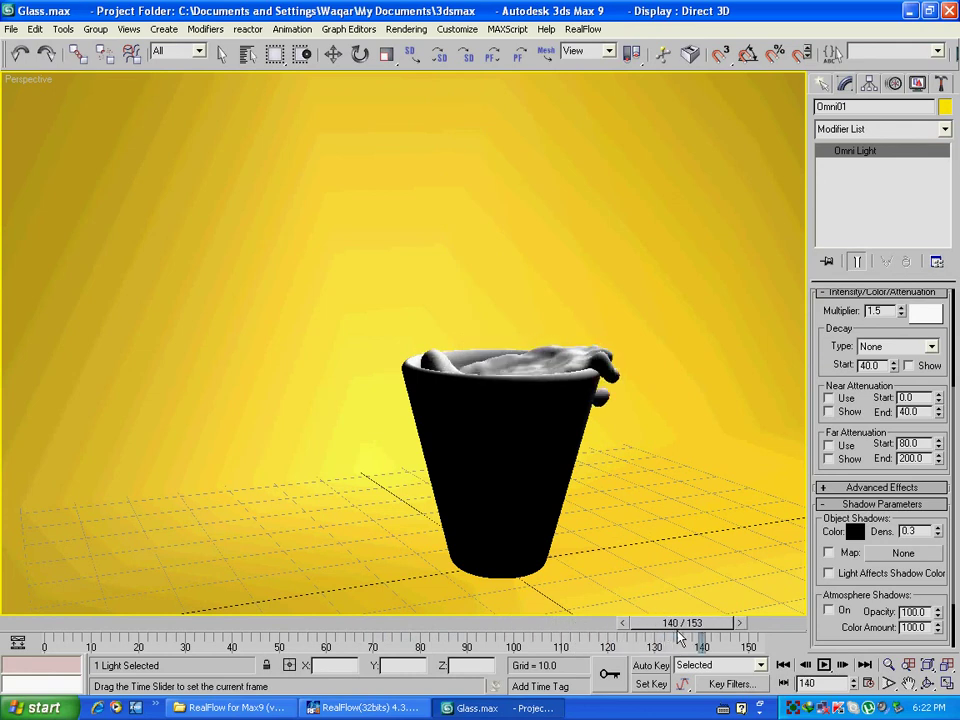
pyautogui.press('w')
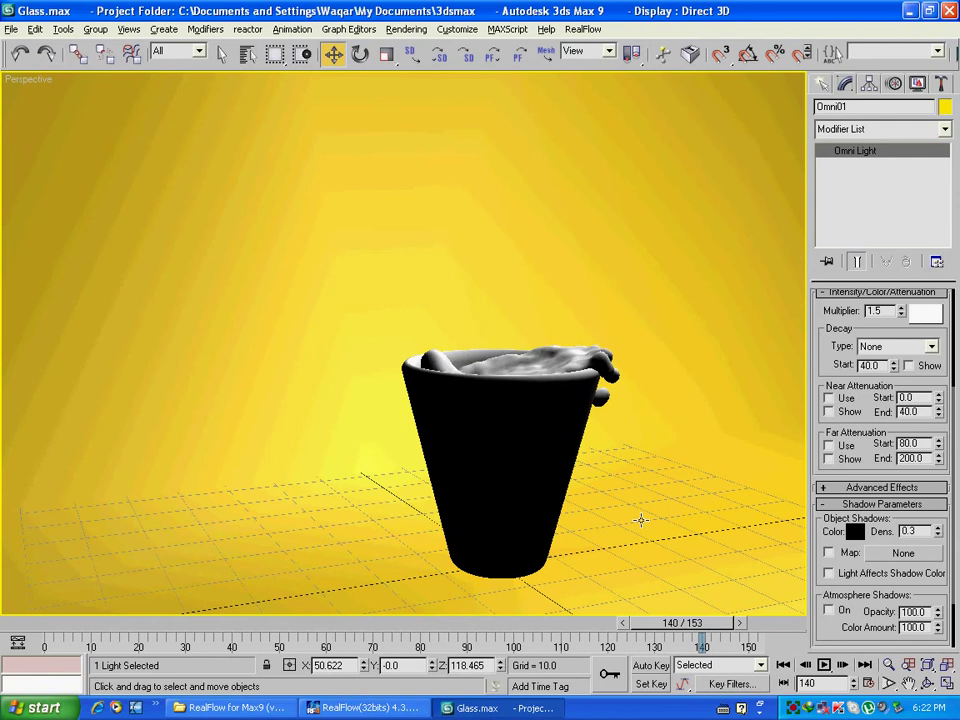
pyautogui.keyDown('alt'); pyautogui.moveTo(649, 323); pyautogui.dragTo(642, 346, button='middle'); pyautogui.keyUp('alt')
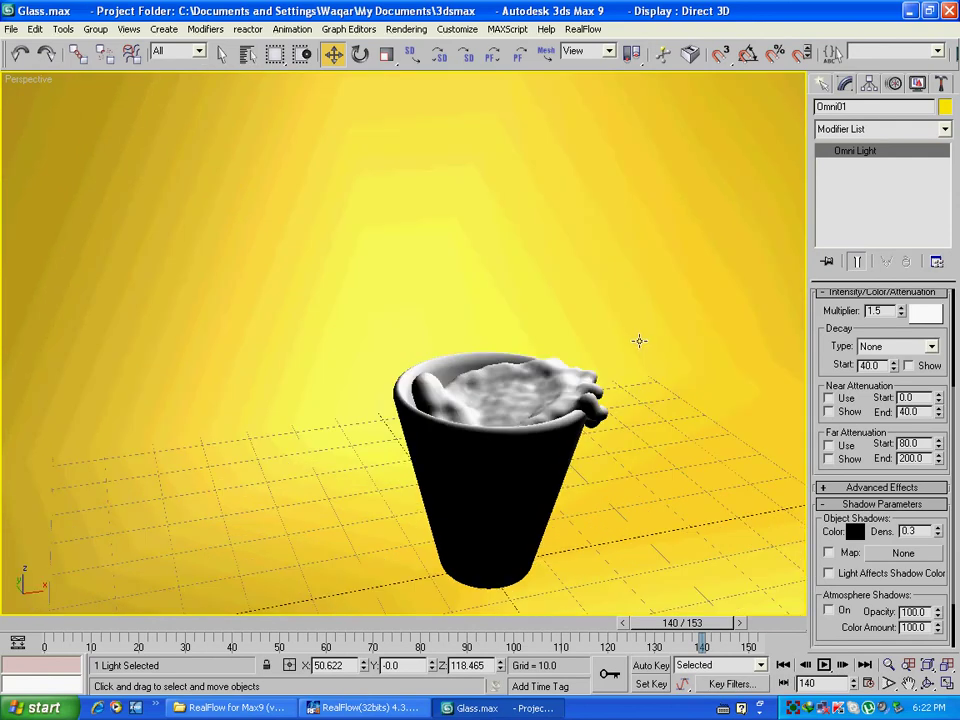
pyautogui.hotkey('shift', 'q')
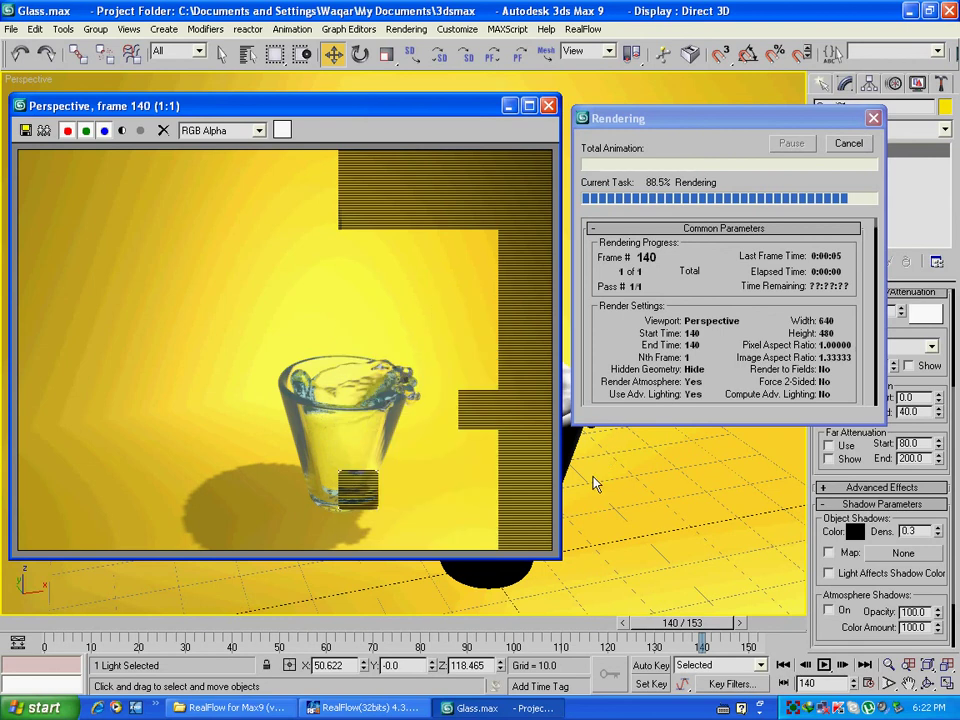
pyautogui.click(548, 105)
pyautogui.scroll(-2, 606, 356)
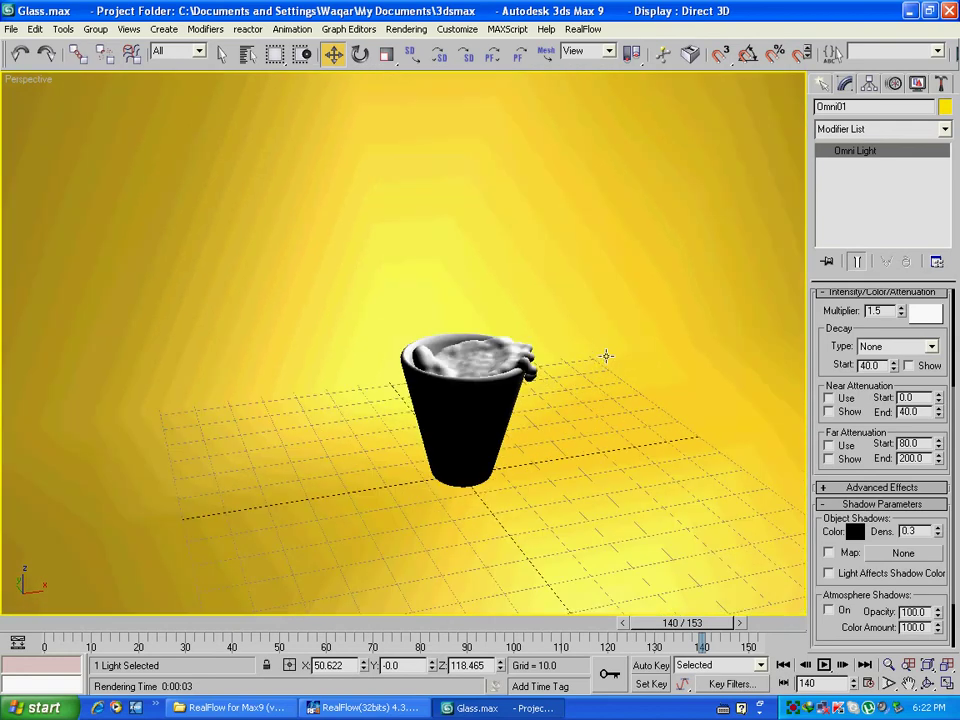
# Test render a closer Perspective view of the filled glass at frame 140 and close the render window.
pyautogui.scroll(5, 597, 354)
pyautogui.keyDown('alt'); pyautogui.moveTo(597, 354); pyautogui.dragTo(537, 356, button='middle'); pyautogui.keyUp('alt')
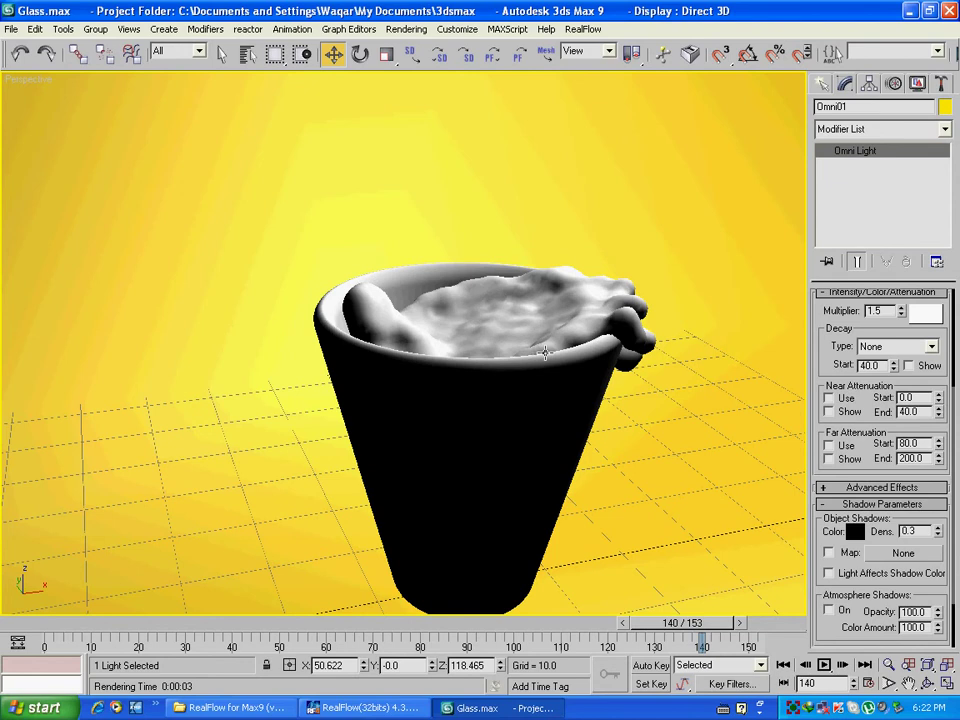
pyautogui.hotkey('shift', 'q')
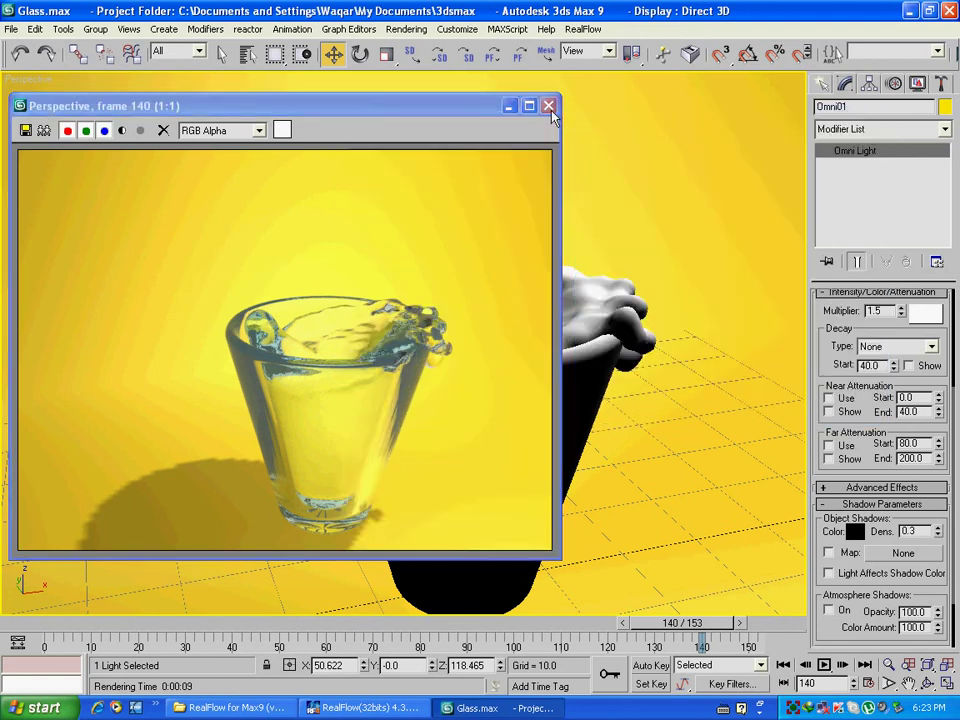
pyautogui.click(549, 106)
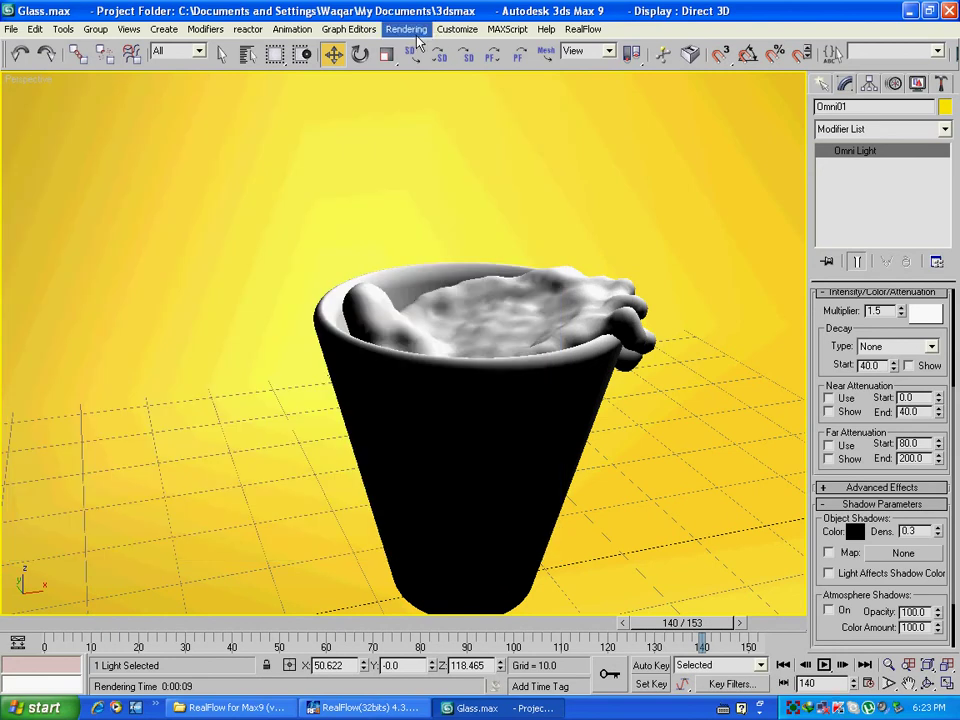
# Set the mental ray render's time output to a frame range from 0 to 153.
pyautogui.click(406, 29)
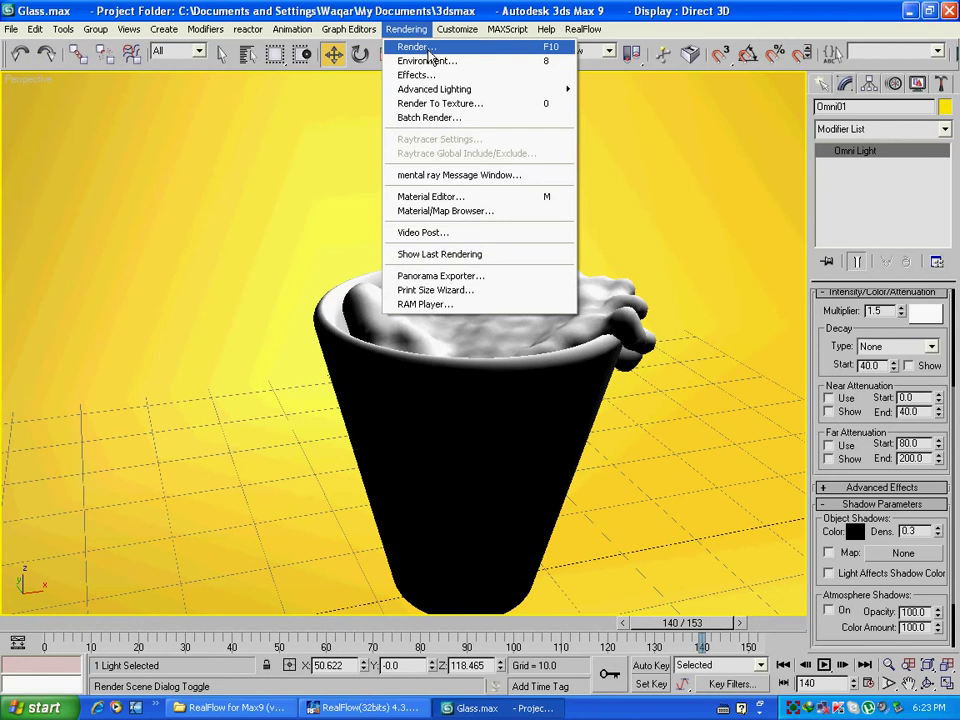
pyautogui.click(428, 48)
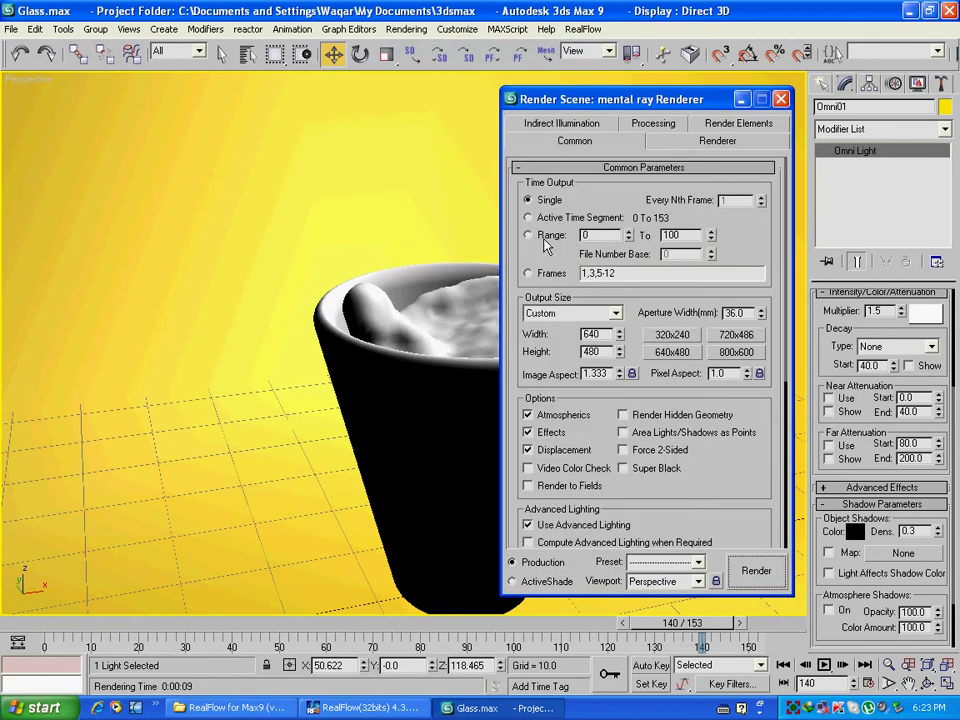
pyautogui.click(546, 237)
pyautogui.doubleClick(691, 236)
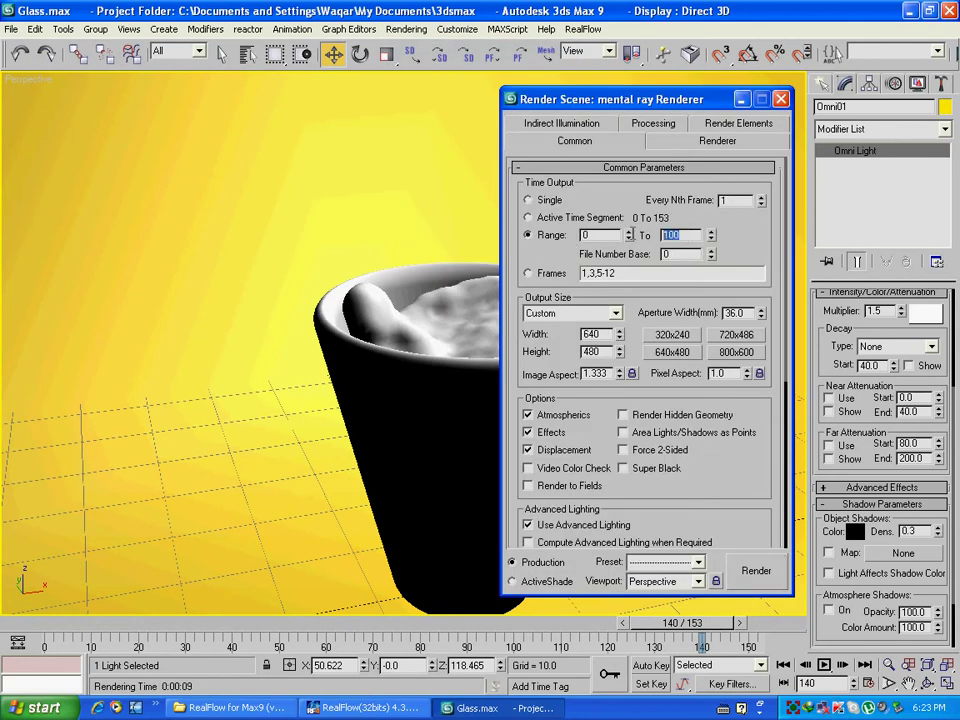
pyautogui.write('153')
# Direct the render output file to the Desktop and choose AVI File (*.avi) as its format.
pyautogui.moveTo(739, 542); pyautogui.dragTo(733, 343)
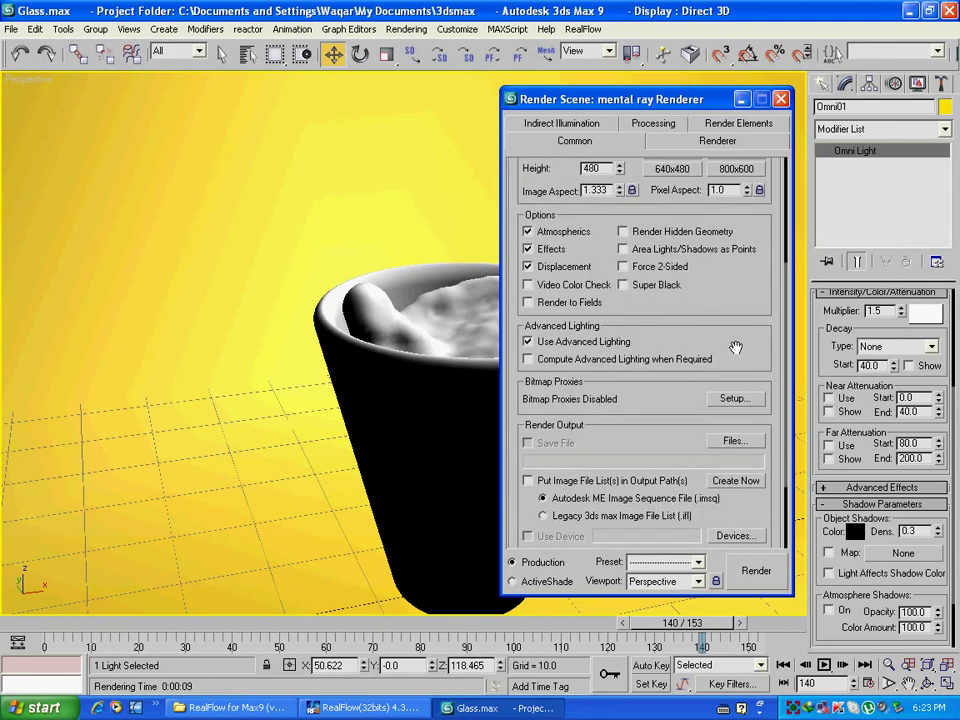
pyautogui.click(733, 441)
pyautogui.click(251, 158)
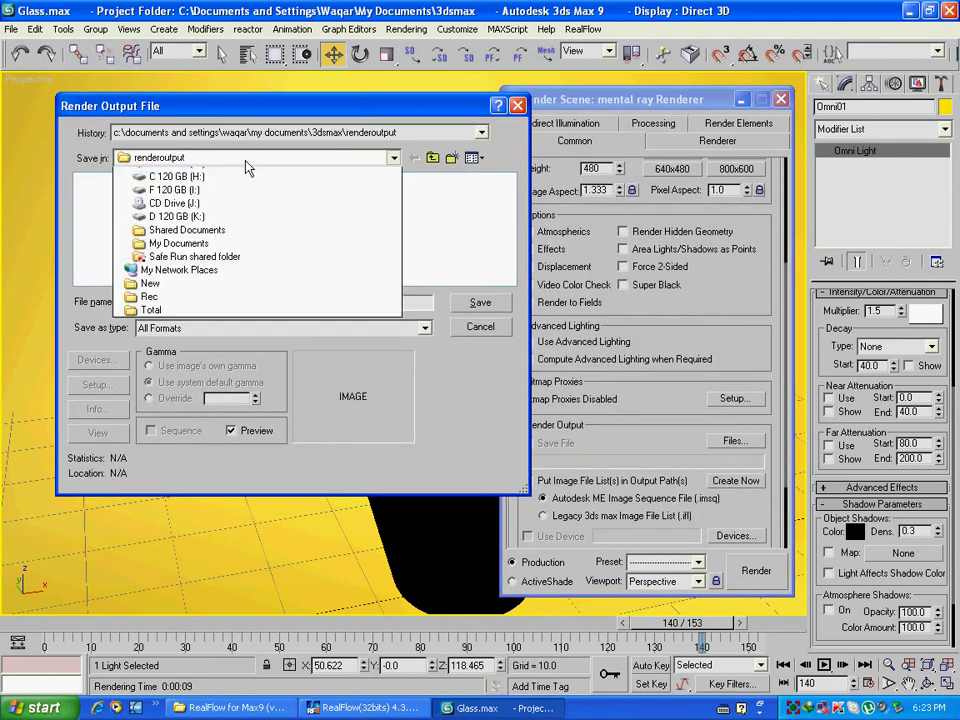
pyautogui.click(148, 176)
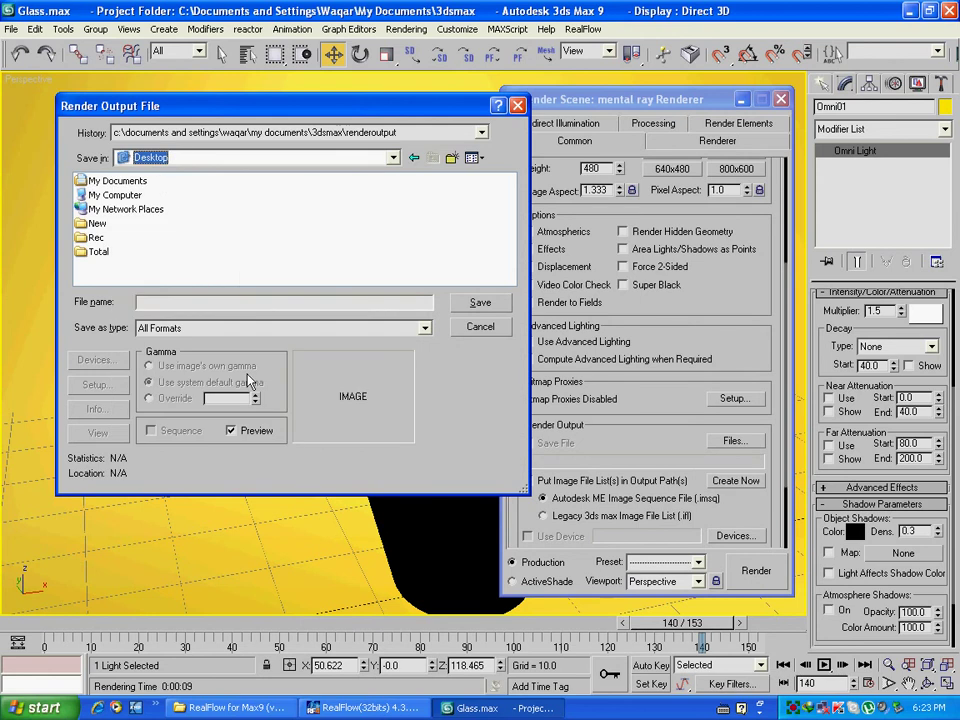
pyautogui.click(200, 328)
pyautogui.click(182, 340)
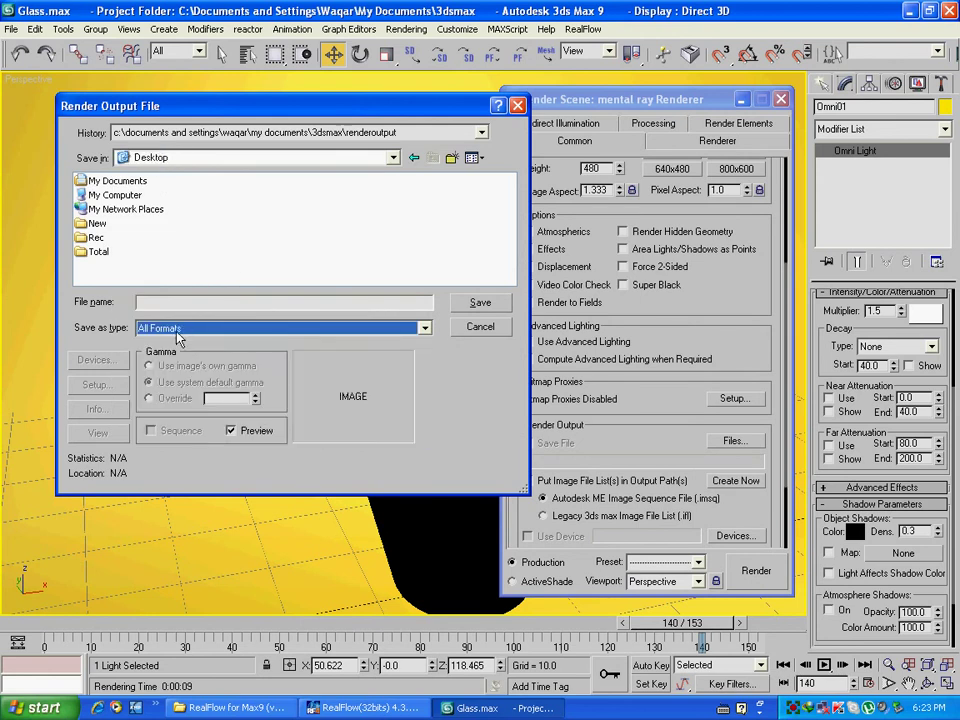
pyautogui.click(179, 331)
pyautogui.click(166, 355)
# Name the render output file a, save it with the offered AVI compression settings, and close the render setup.
pyautogui.click(148, 302)
pyautogui.write('a')
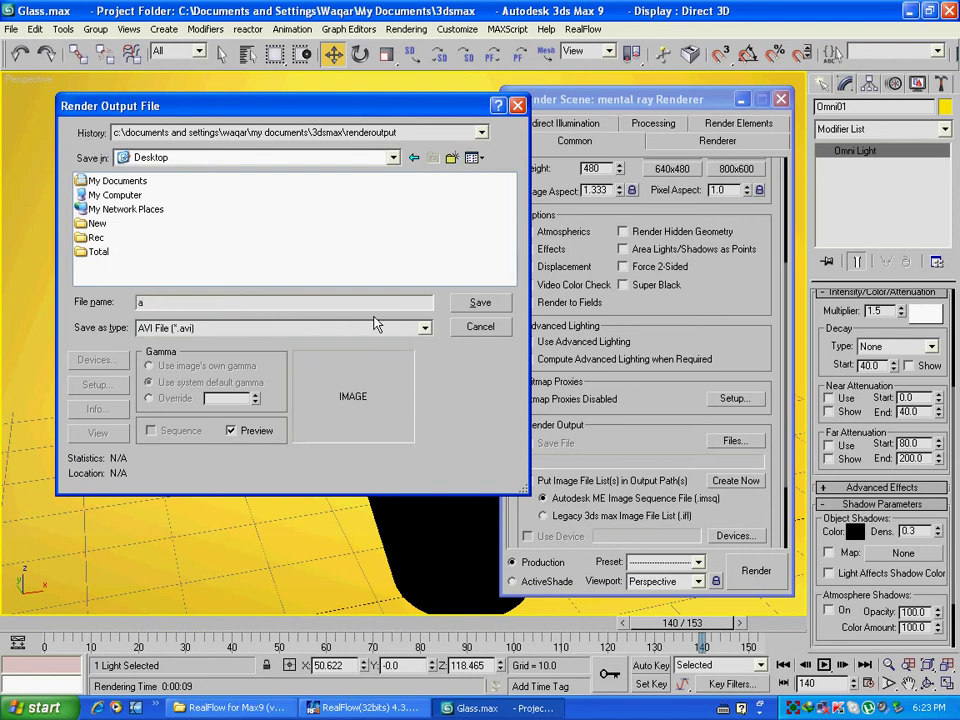
pyautogui.click(480, 302)
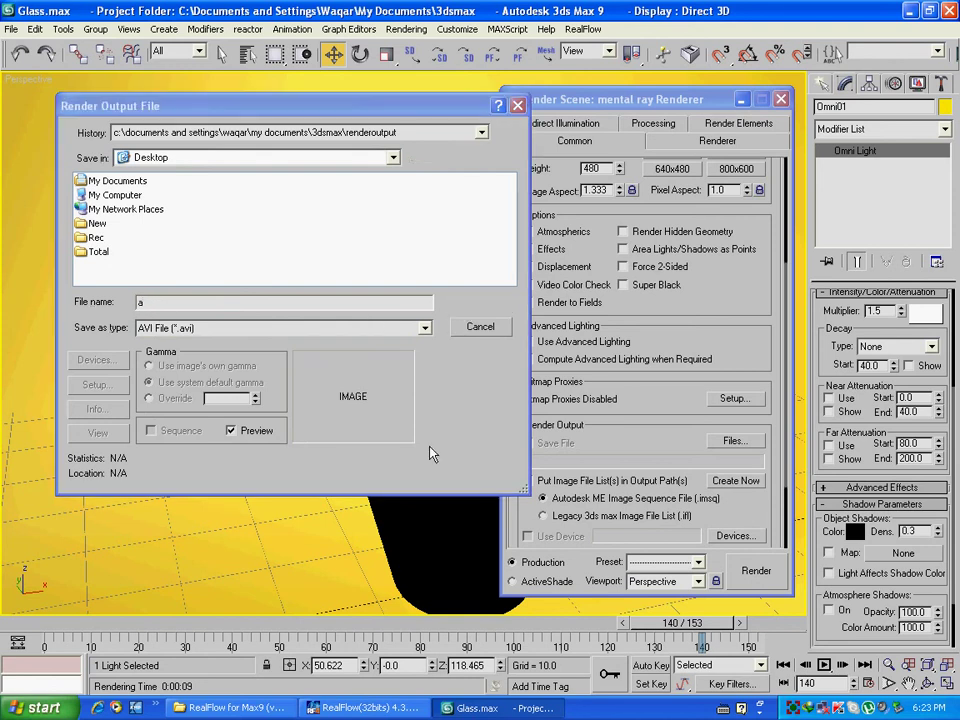
pyautogui.click(285, 383)
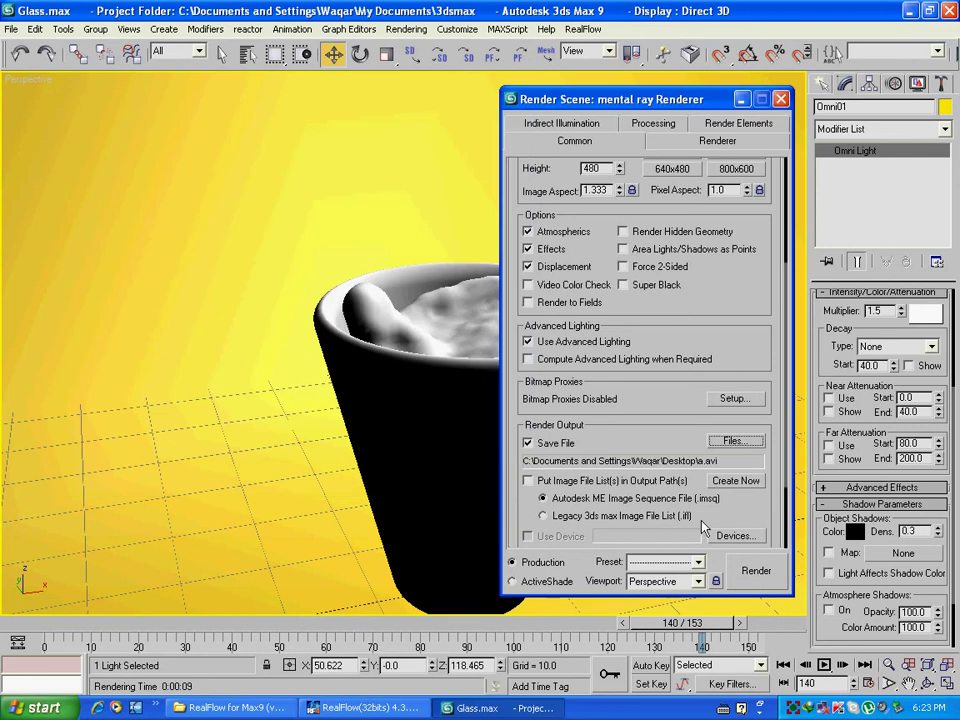
pyautogui.scroll(5, 659, 337)
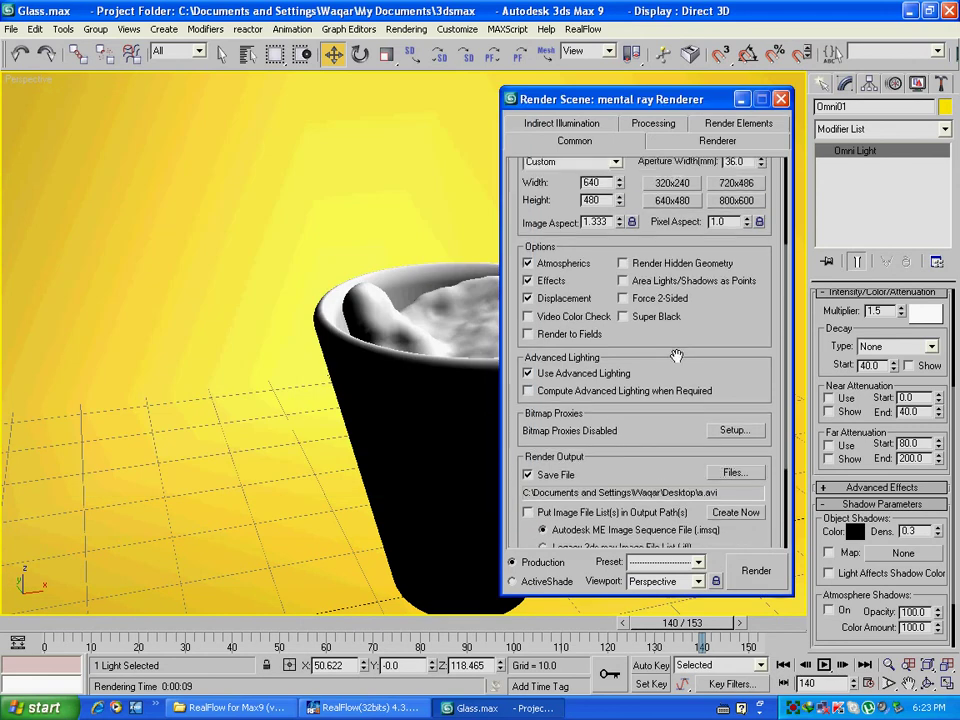
pyautogui.click(781, 99)
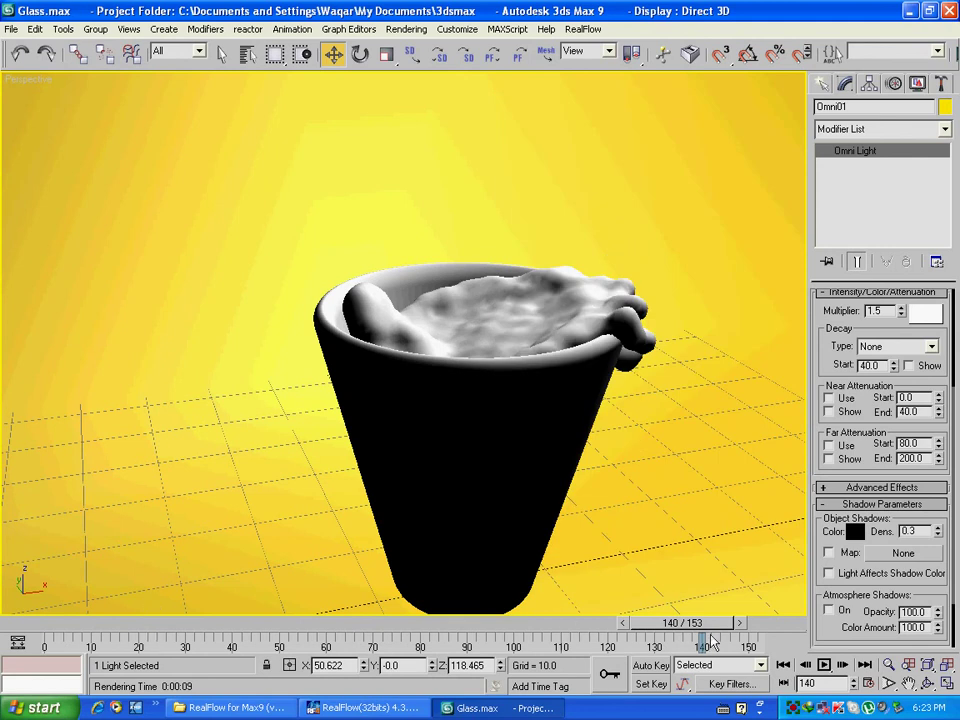
# Go to frame 85 and frame the glass and pouring fluid from slightly farther away in the Perspective view.
pyautogui.moveTo(635, 624); pyautogui.dragTo(468, 621)
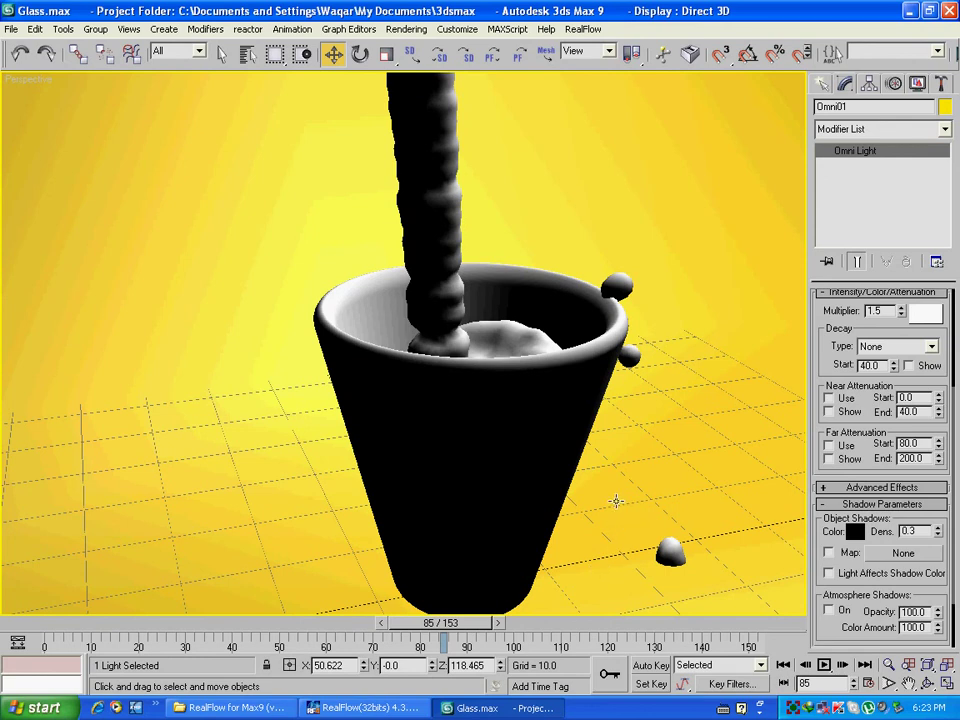
pyautogui.moveTo(617, 502); pyautogui.dragTo(624, 493, button='middle')
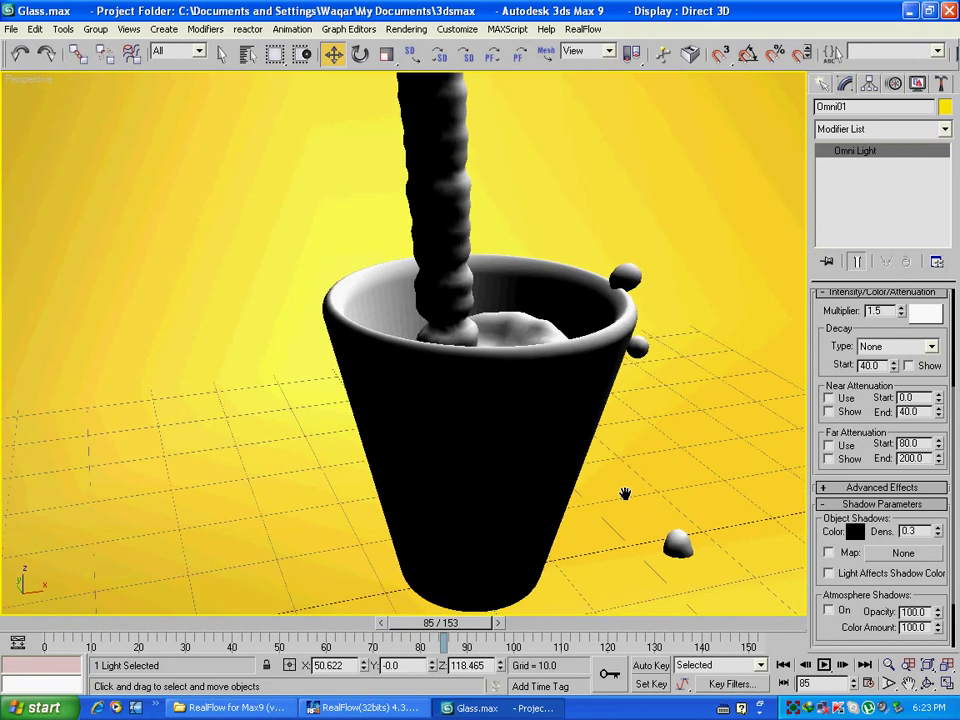
pyautogui.scroll(2, 624, 488)
pyautogui.scroll(-5, 620, 483)
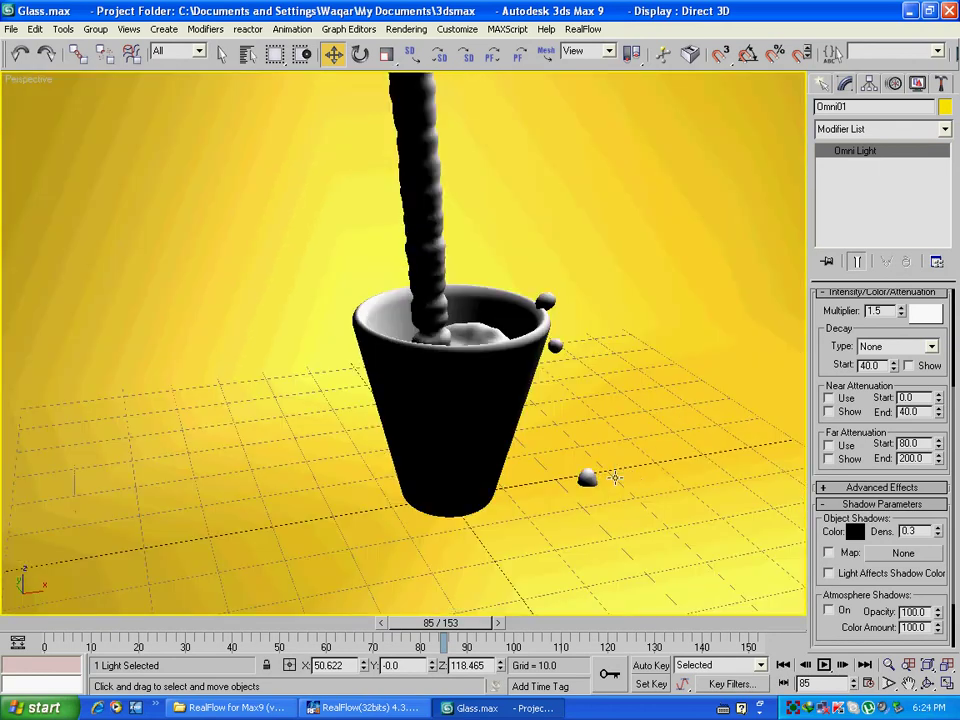